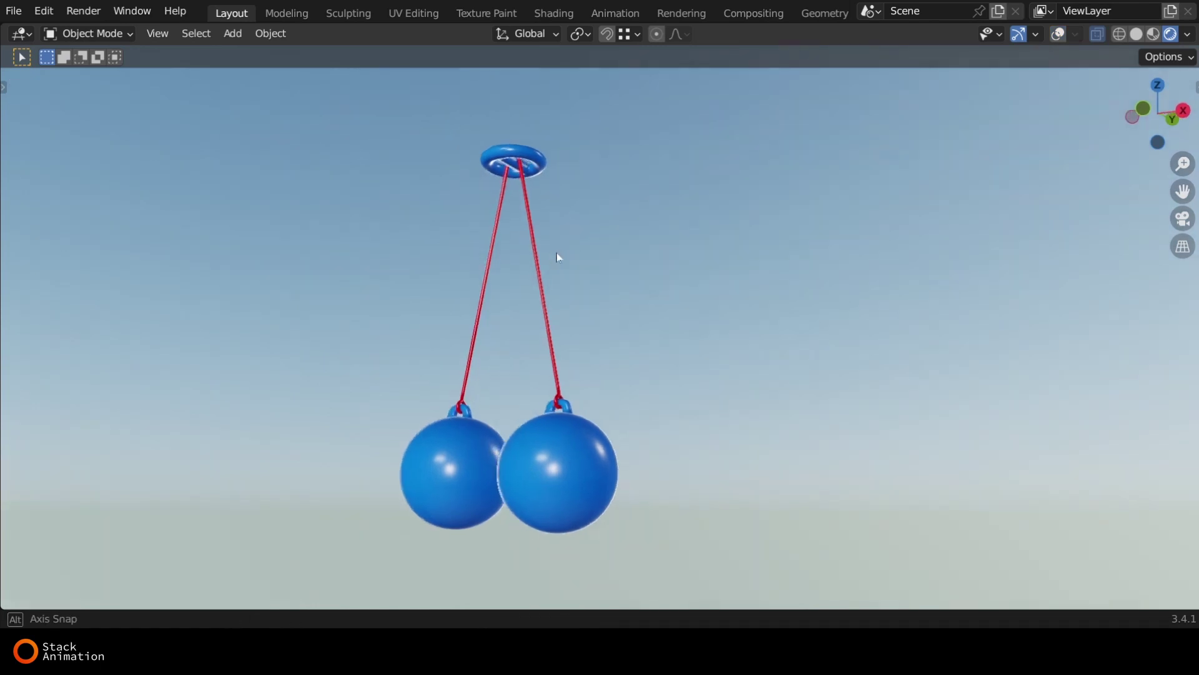
- Orbit and zoom the view to preview the rope-and-ball pendulum from several angles
{"action": "mouse_move", "coordinate": [556, 253]}
{"action": "middle_mouse_down"}
{"action": "mouse_move", "coordinate": [725, 301]}
{"action": "mouse_move", "coordinate": [486, 283]}
{"action": "middle_mouse_up"}
{"action": "scroll", "coordinate": [541, 294], "scroll_direction": "up", "scroll_amount": 2}
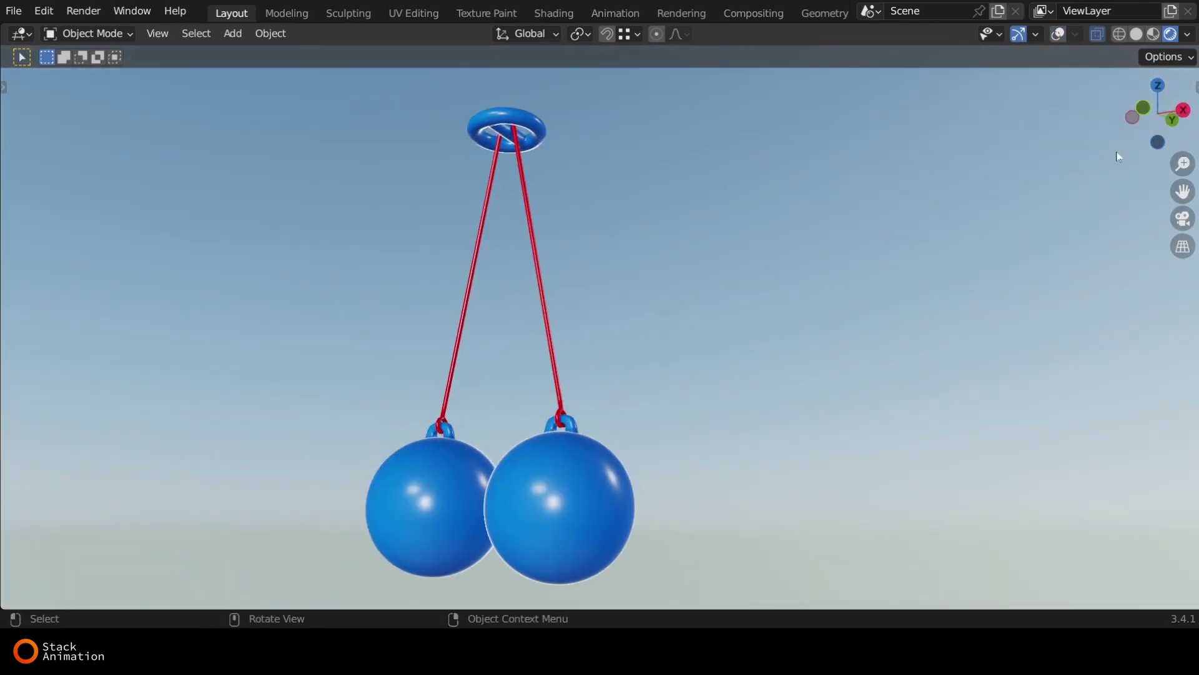
{"action": "middle_click_drag", "start_coordinate": [443, 69], "coordinate": [542, 256]}
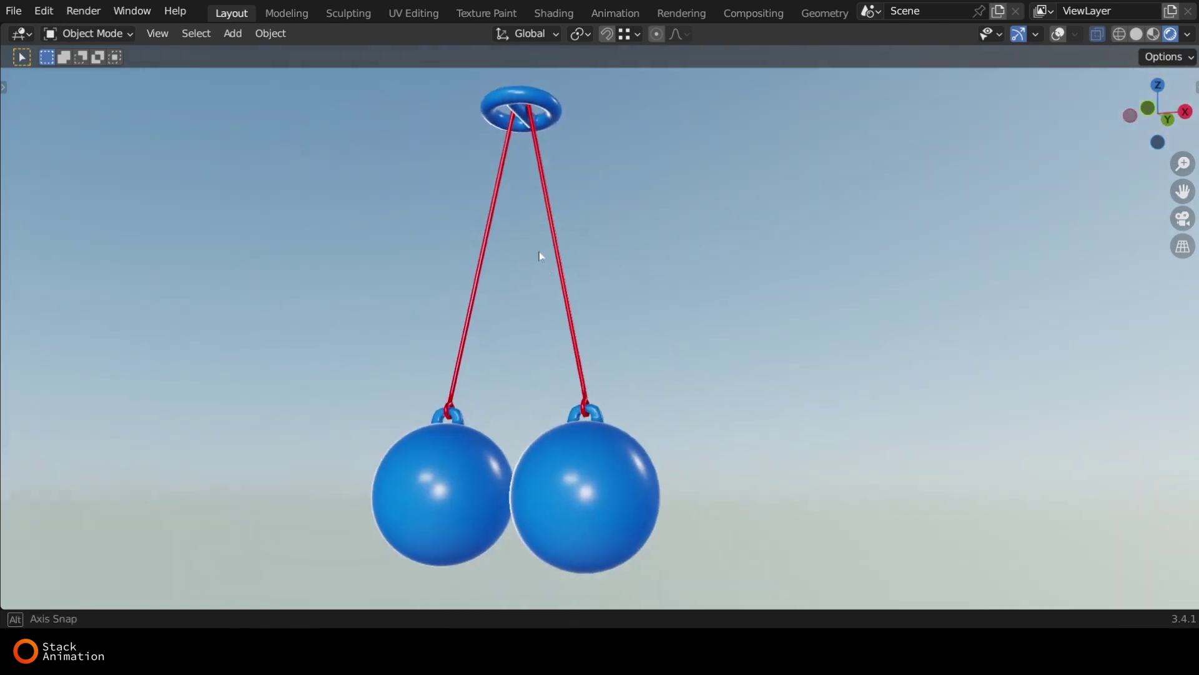
- Switch to the Animation workspace, select the rope NurbsPath.001 and add Cloth physics
{"action": "left_click", "coordinate": [610, 15]}
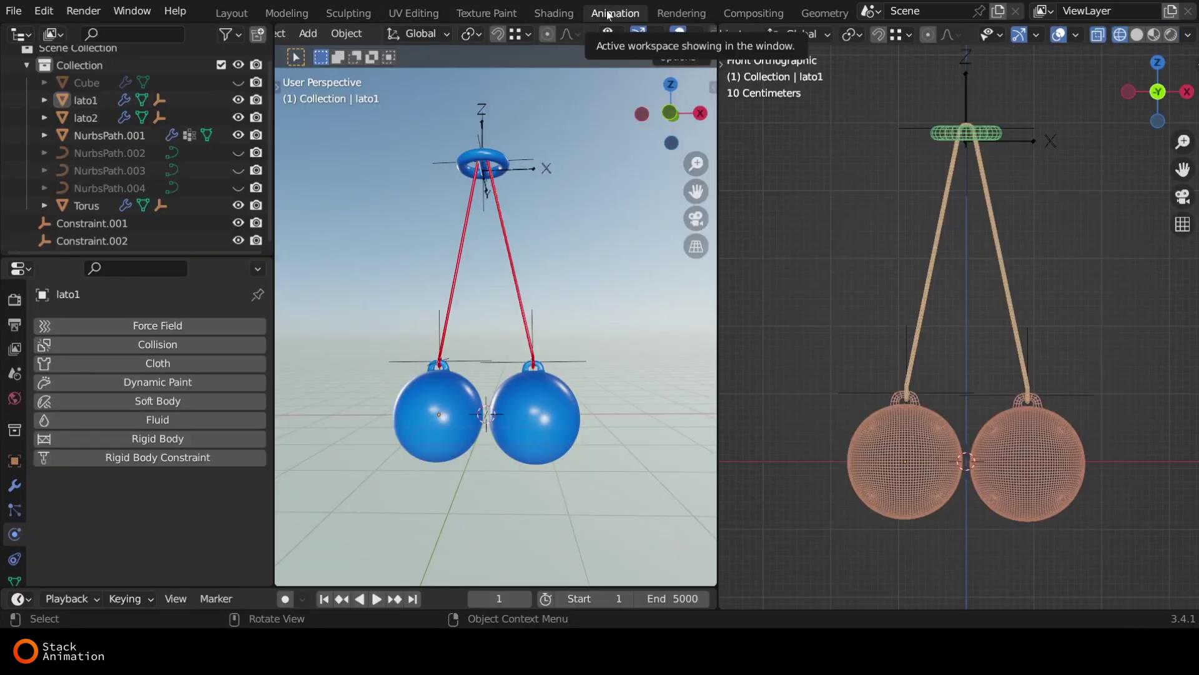
{"action": "middle_click_drag", "start_coordinate": [498, 244], "coordinate": [494, 322]}
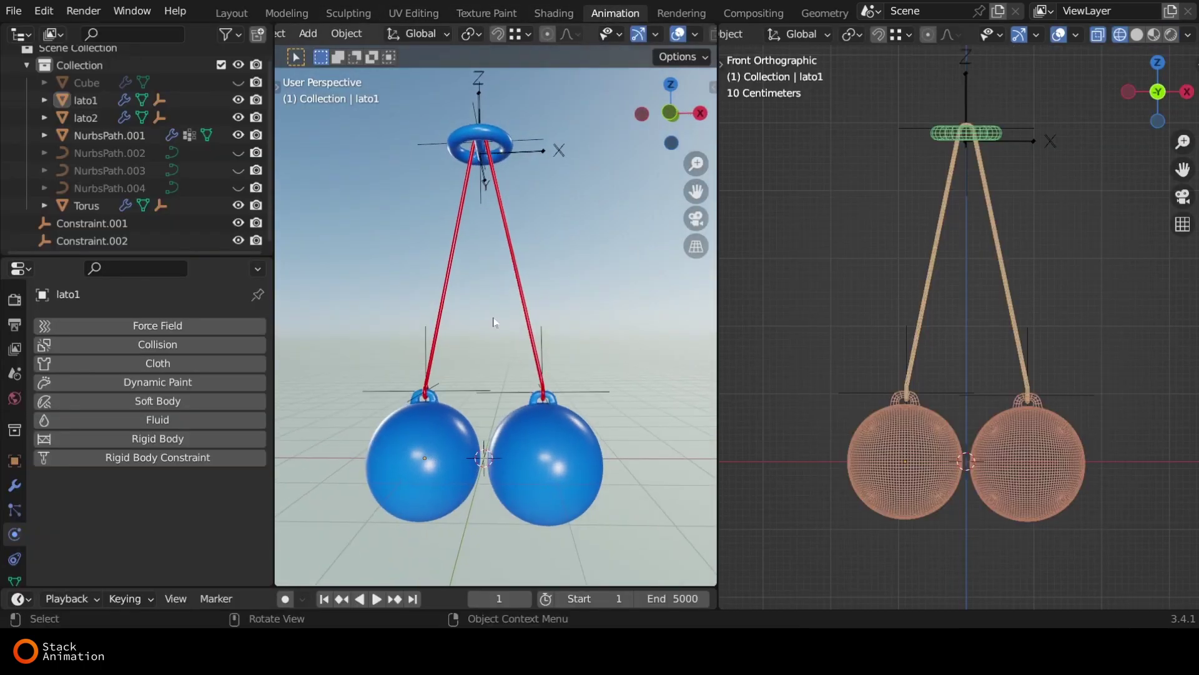
{"action": "left_click", "coordinate": [455, 235]}
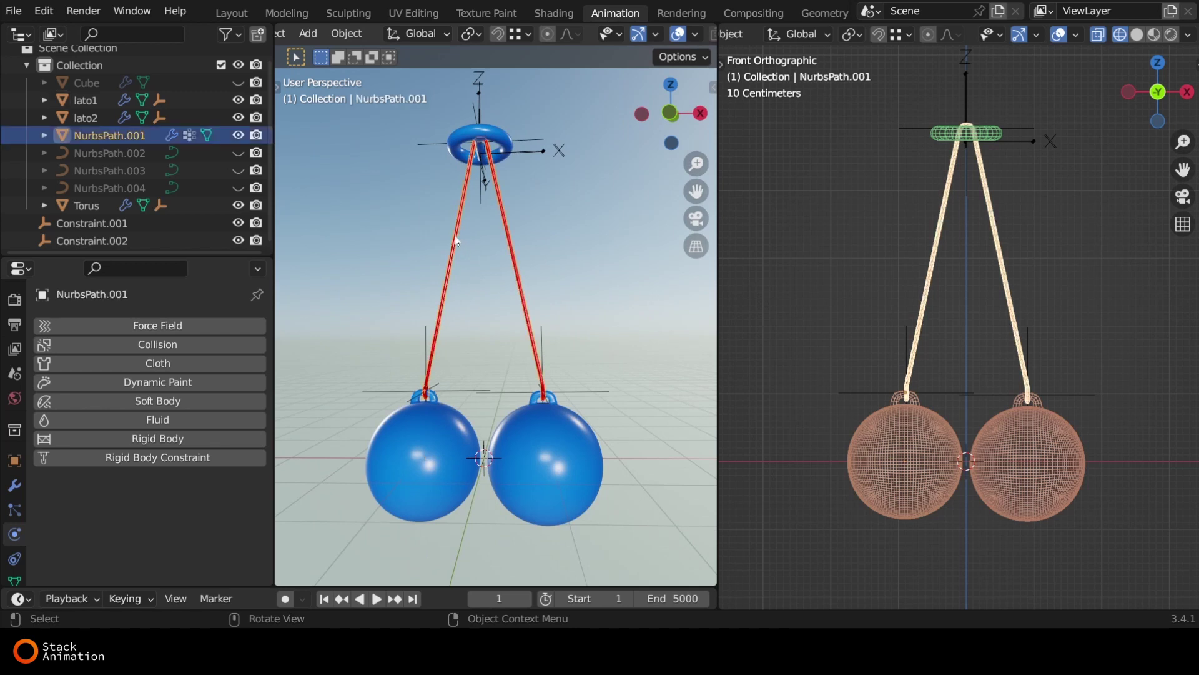
{"action": "left_click", "coordinate": [189, 363]}
{"action": "left_click", "coordinate": [234, 486]}
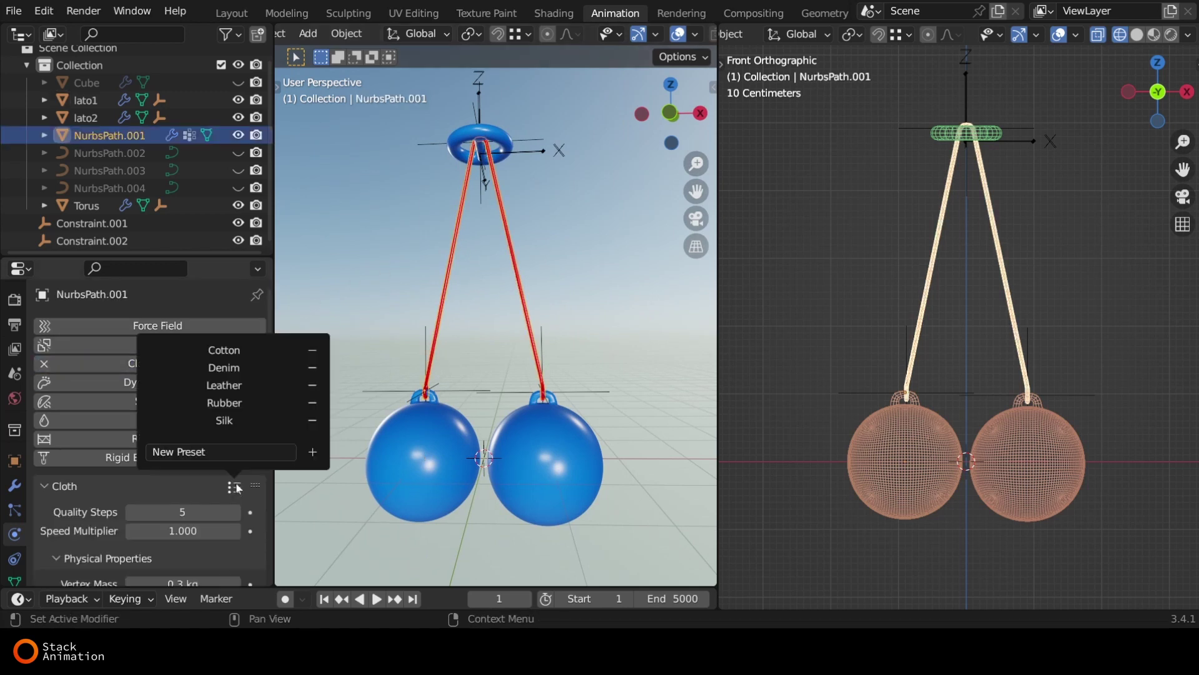
- Set the cloth Quality Steps to 15 and edit the cache End frame
{"action": "scroll", "coordinate": [199, 485], "scroll_direction": "down", "scroll_amount": 3}
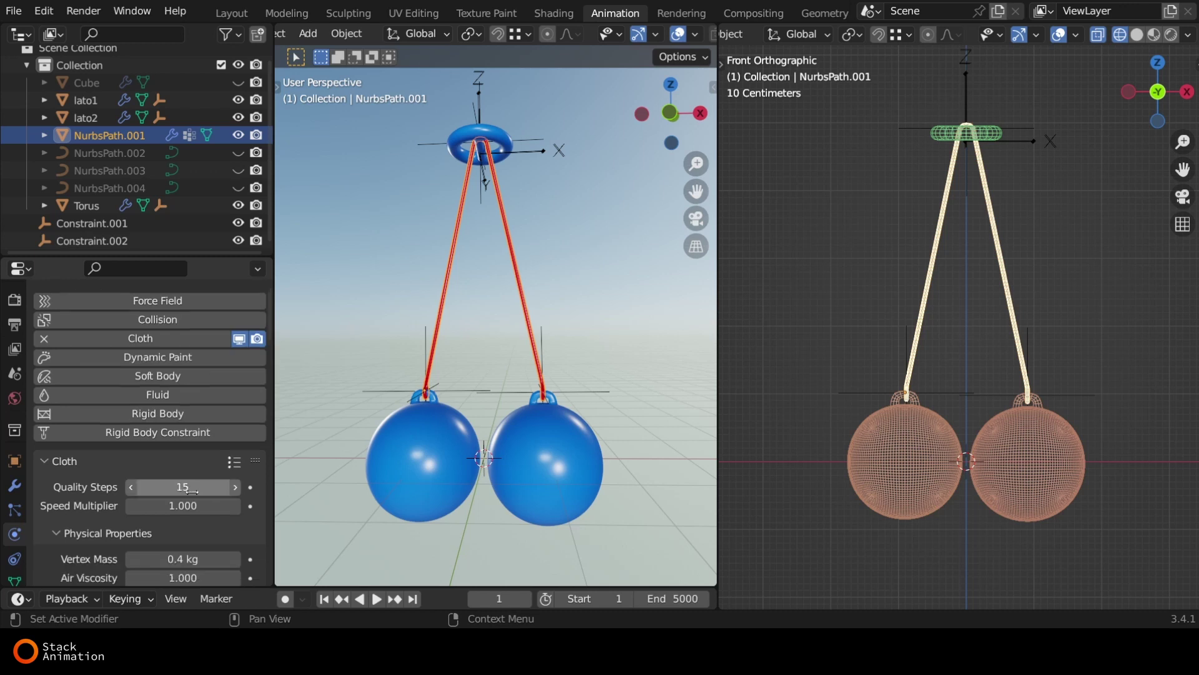
{"action": "scroll", "coordinate": [199, 485], "scroll_direction": "down", "scroll_amount": 3}
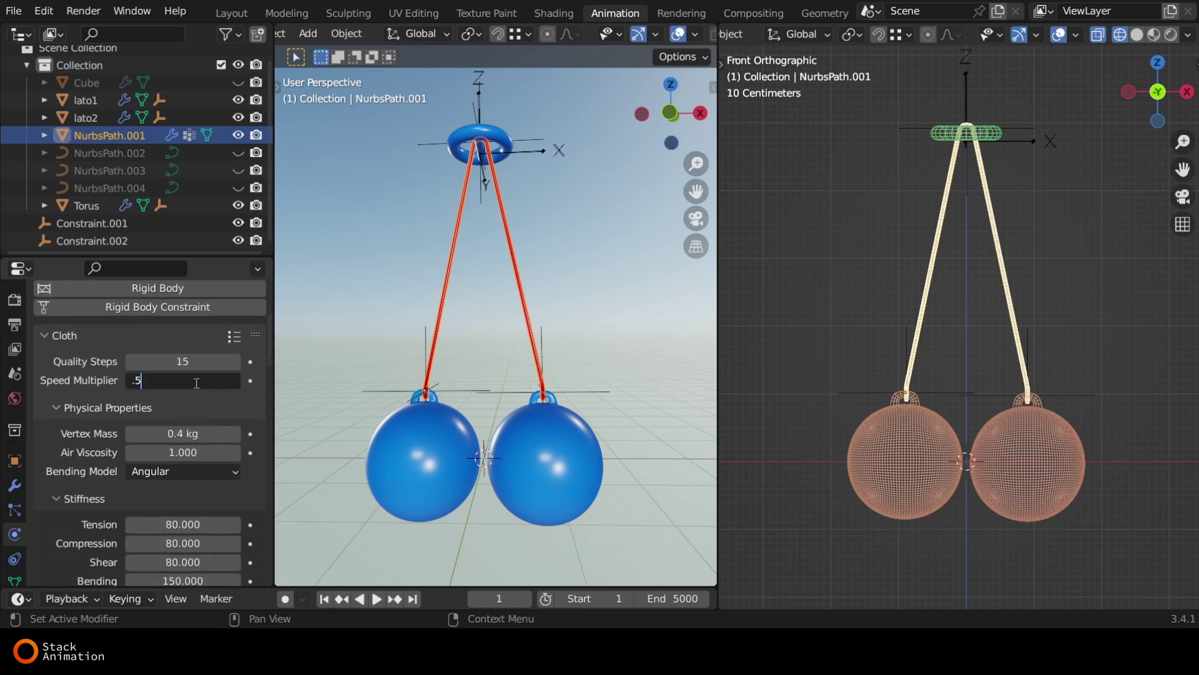
{"action": "scroll", "coordinate": [193, 380], "scroll_direction": "down", "scroll_amount": 5}
{"action": "scroll", "coordinate": [206, 381], "scroll_direction": "down", "scroll_amount": 5}
{"action": "scroll", "coordinate": [225, 383], "scroll_direction": "down", "scroll_amount": 5}
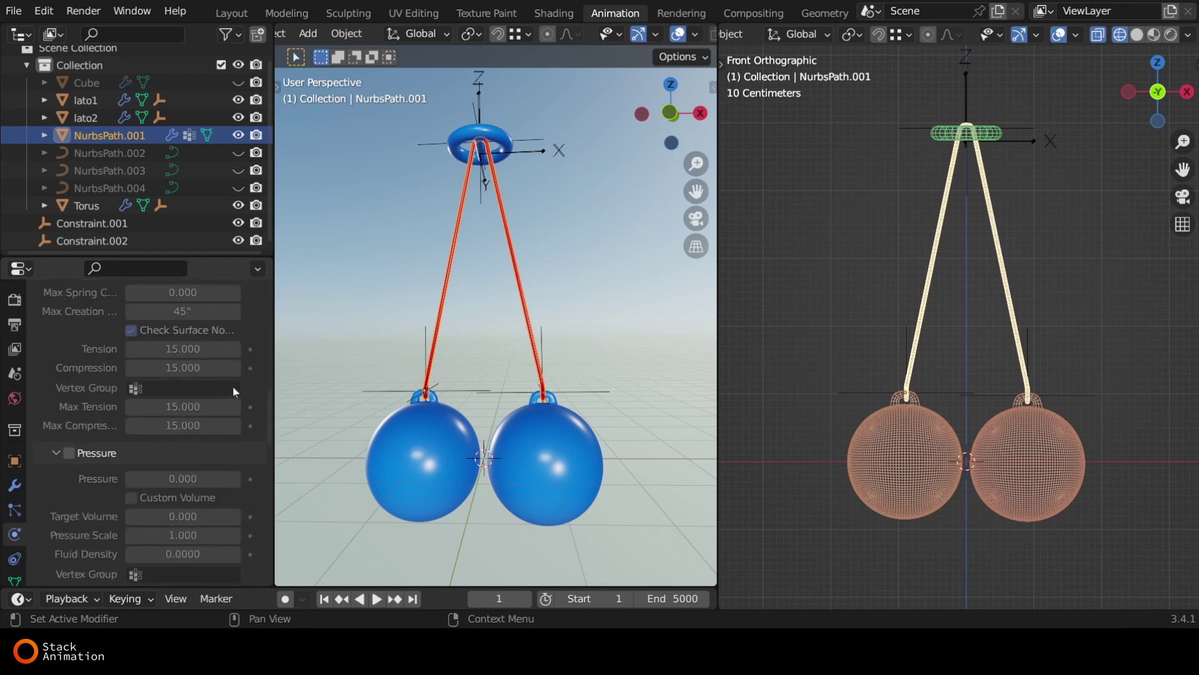
{"action": "scroll", "coordinate": [234, 386], "scroll_direction": "down", "scroll_amount": 5}
{"action": "scroll", "coordinate": [233, 387], "scroll_direction": "down", "scroll_amount": 4}
{"action": "left_click", "coordinate": [222, 358]}
{"action": "type", "text": "5000"}
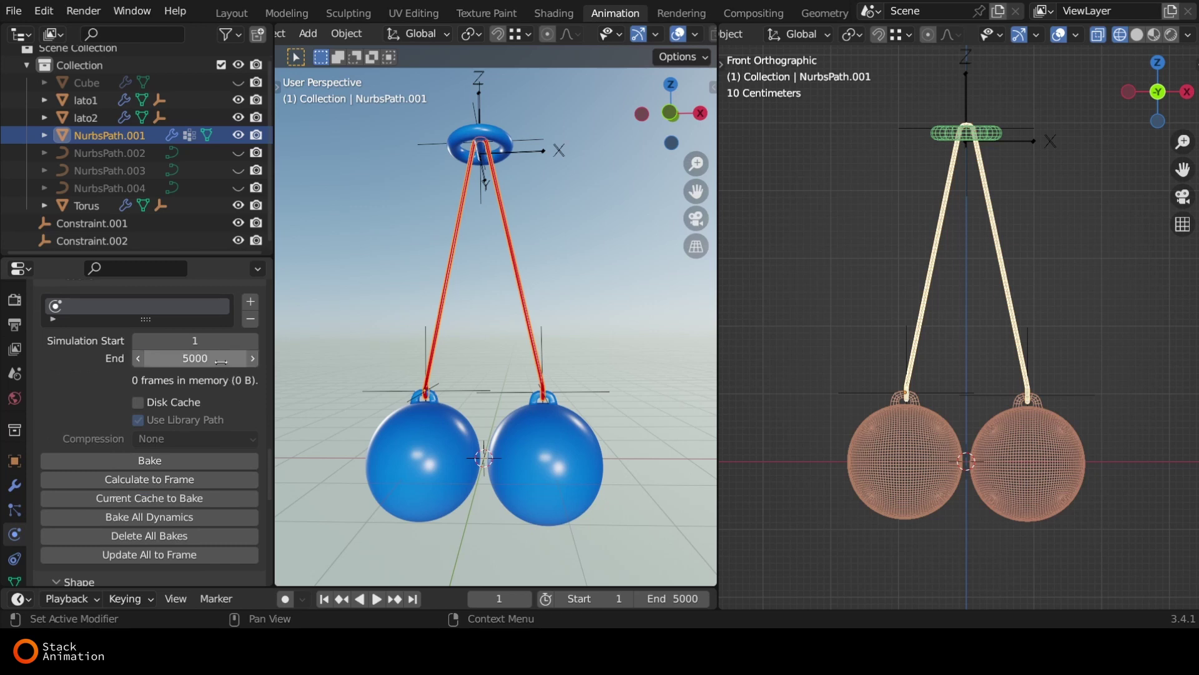
- Pin the rope cloth to the vertex group 'Group' under Shape > Pin Group
{"action": "scroll", "coordinate": [211, 397], "scroll_direction": "down", "scroll_amount": 2}
{"action": "scroll", "coordinate": [211, 399], "scroll_direction": "down", "scroll_amount": 6}
{"action": "left_click", "coordinate": [206, 403]}
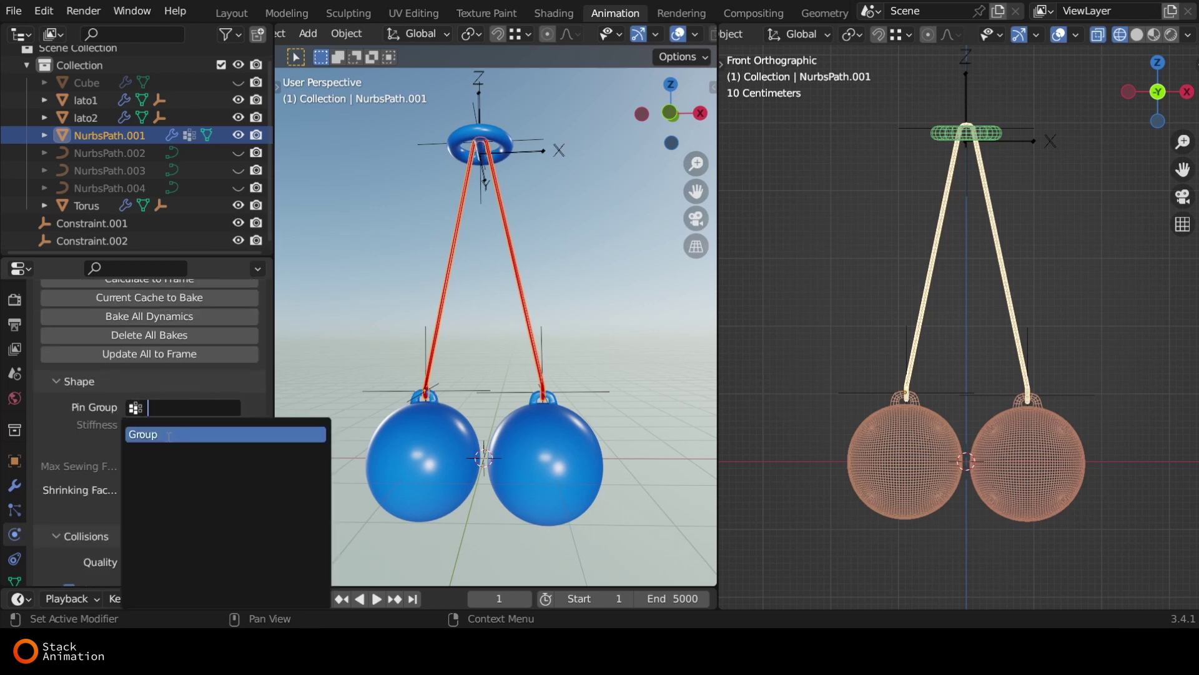
{"action": "left_click", "coordinate": [198, 434]}
{"action": "scroll", "coordinate": [197, 448], "scroll_direction": "down", "scroll_amount": 3}
{"action": "scroll", "coordinate": [200, 445], "scroll_direction": "down", "scroll_amount": 4}
{"action": "scroll", "coordinate": [206, 440], "scroll_direction": "down", "scroll_amount": 4}
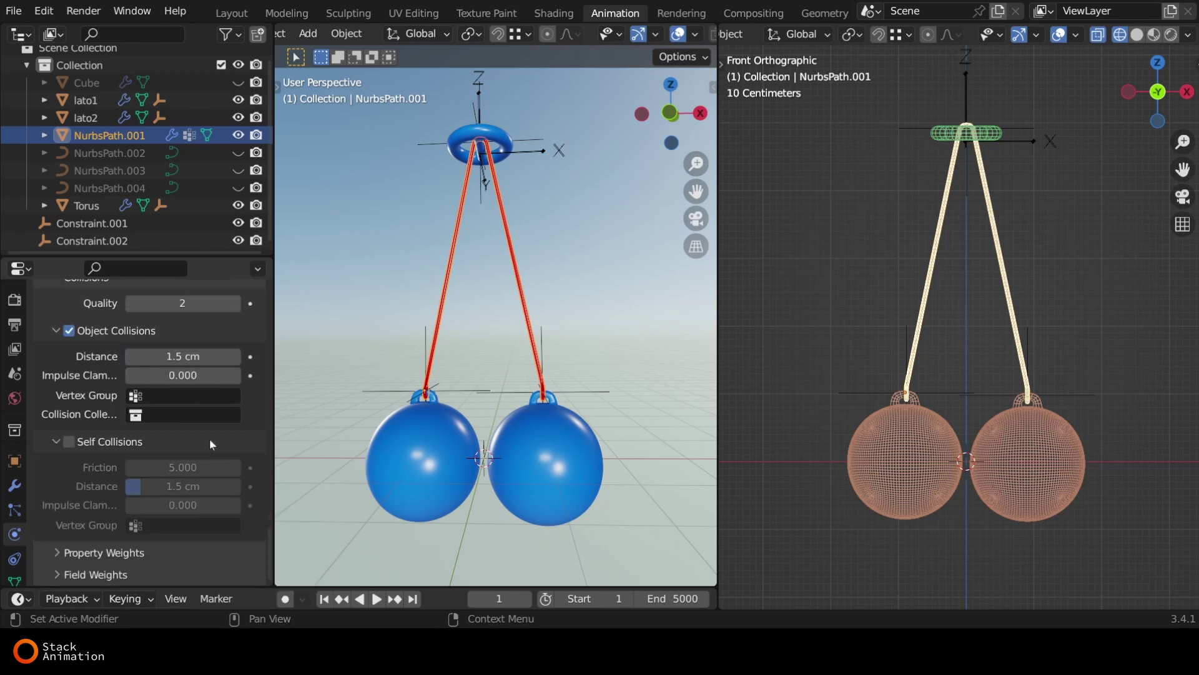
{"action": "scroll", "coordinate": [208, 438], "scroll_direction": "up", "scroll_amount": 10}
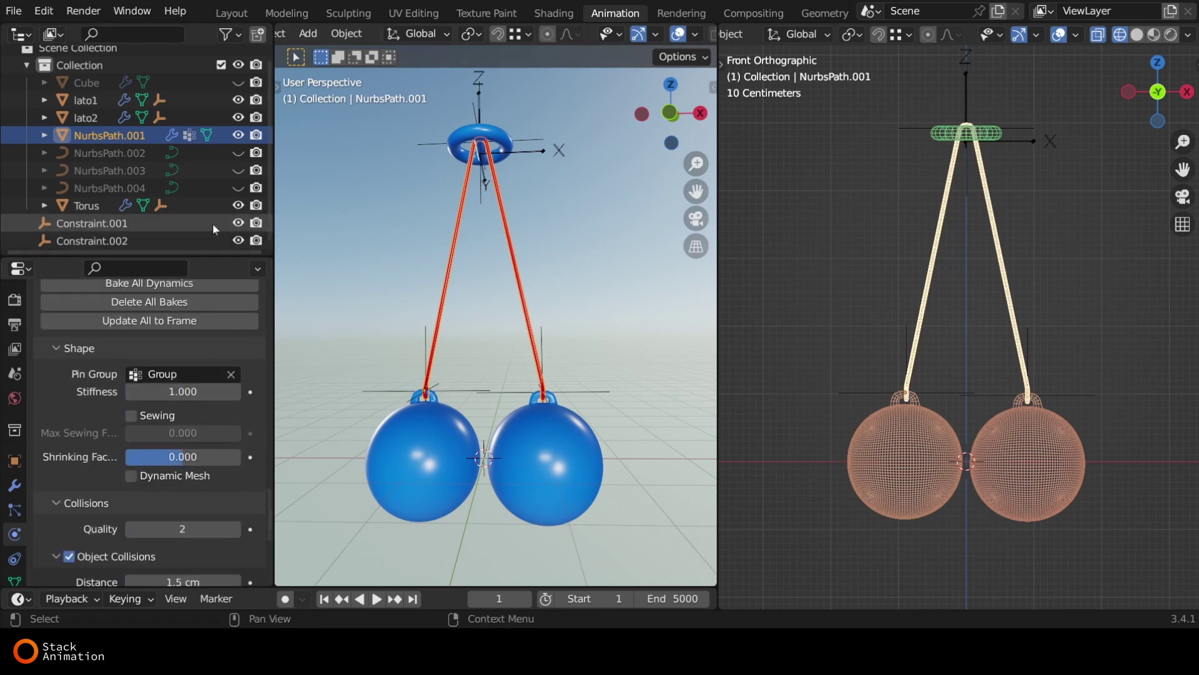
- Set Constraint.001's Second object to lato1
{"action": "left_click", "coordinate": [123, 230]}
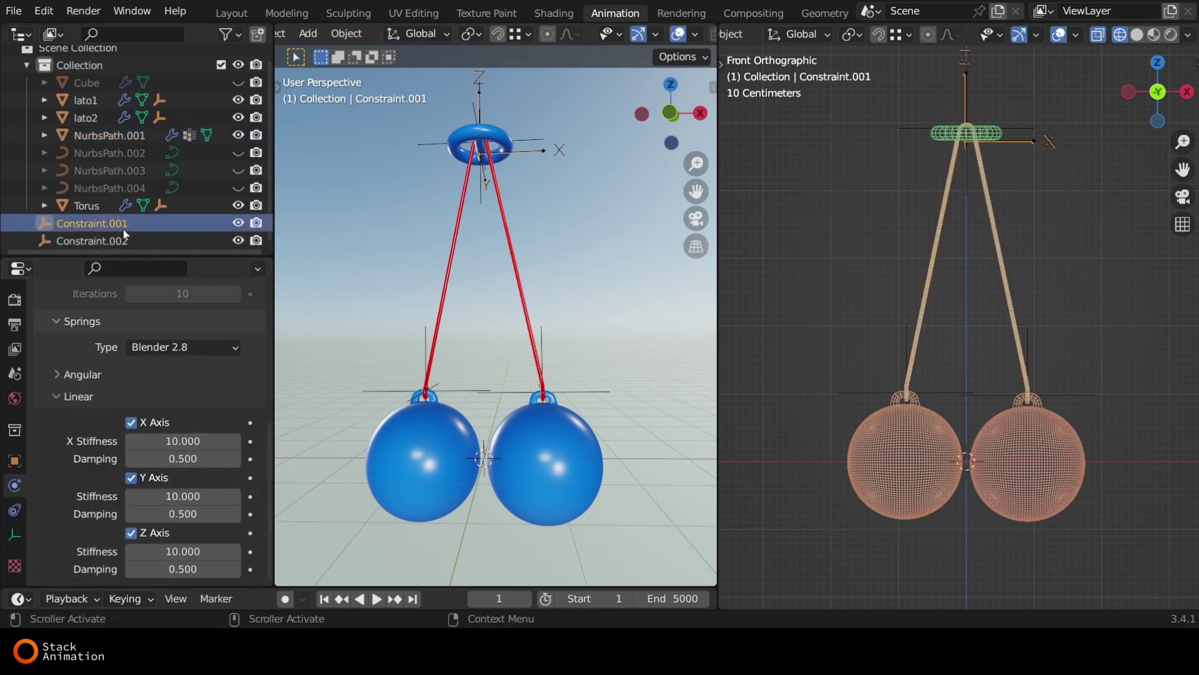
{"action": "scroll", "coordinate": [191, 369], "scroll_direction": "up", "scroll_amount": 5}
{"action": "left_click", "coordinate": [169, 416]}
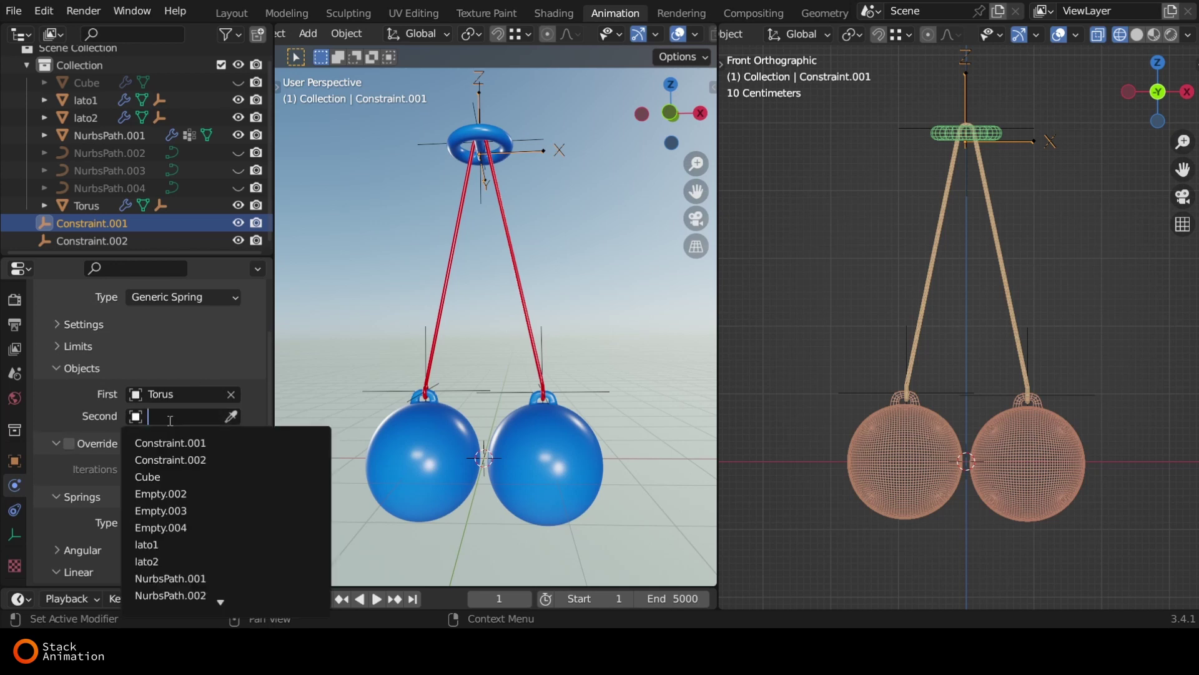
{"action": "left_click", "coordinate": [175, 543]}
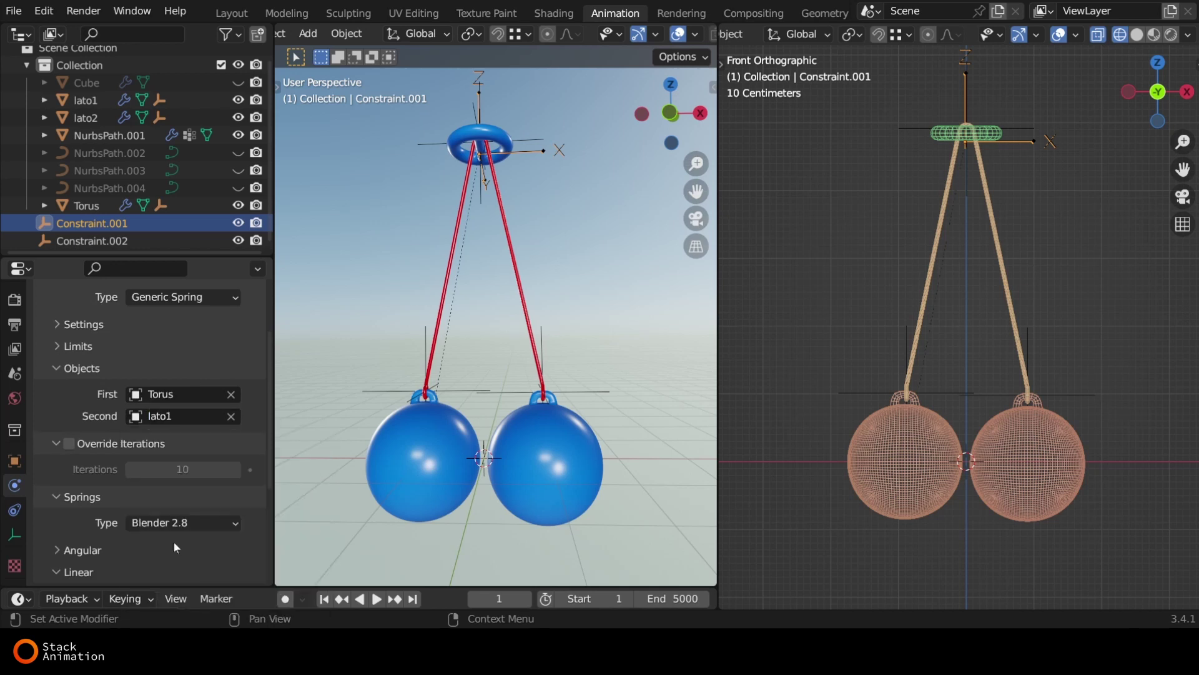
{"action": "scroll", "coordinate": [240, 443], "scroll_direction": "down", "scroll_amount": 4}
{"action": "scroll", "coordinate": [244, 439], "scroll_direction": "down", "scroll_amount": 3}
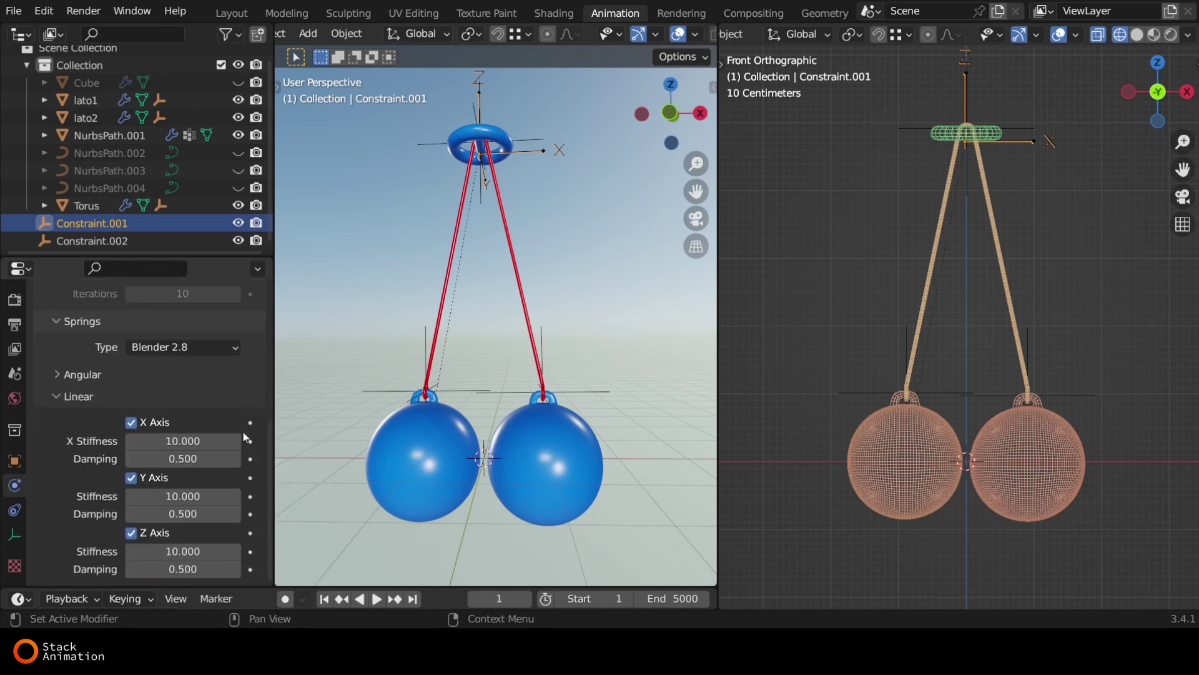
- Set Constraint.002's Second object to lato2 and watch the balls swing in playback
{"action": "left_click", "coordinate": [134, 241]}
{"action": "scroll", "coordinate": [181, 374], "scroll_direction": "up", "scroll_amount": 5}
{"action": "left_click", "coordinate": [167, 367]}
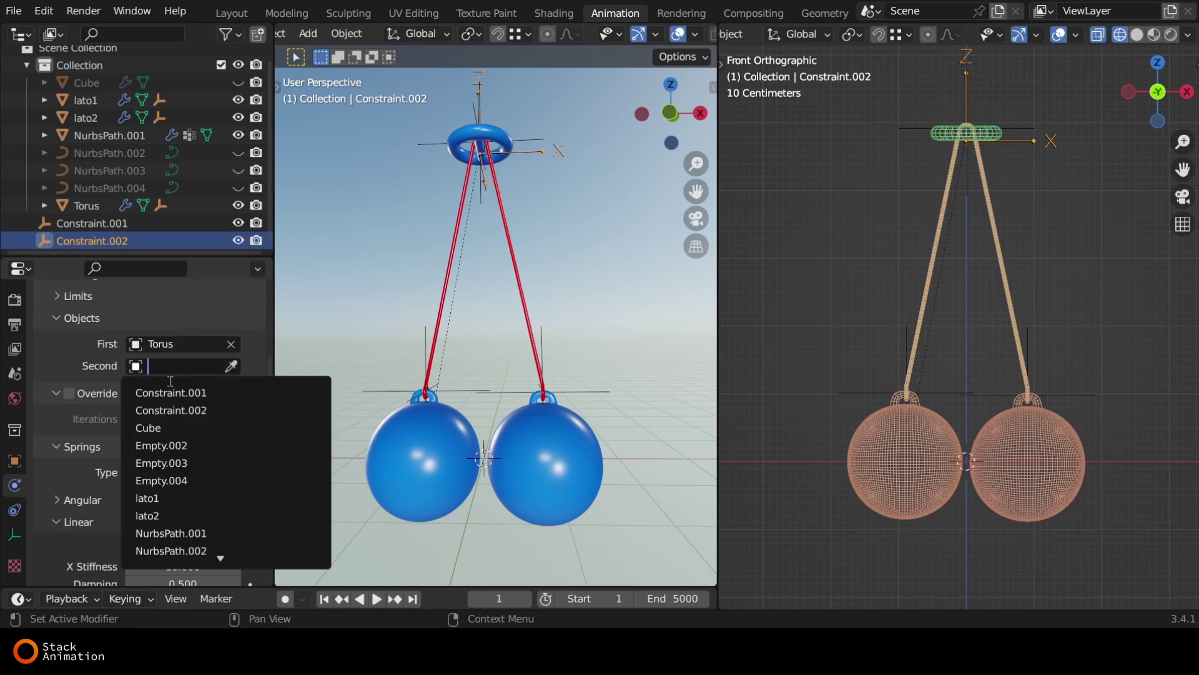
{"action": "left_click", "coordinate": [175, 515]}
{"action": "left_click", "coordinate": [331, 357]}
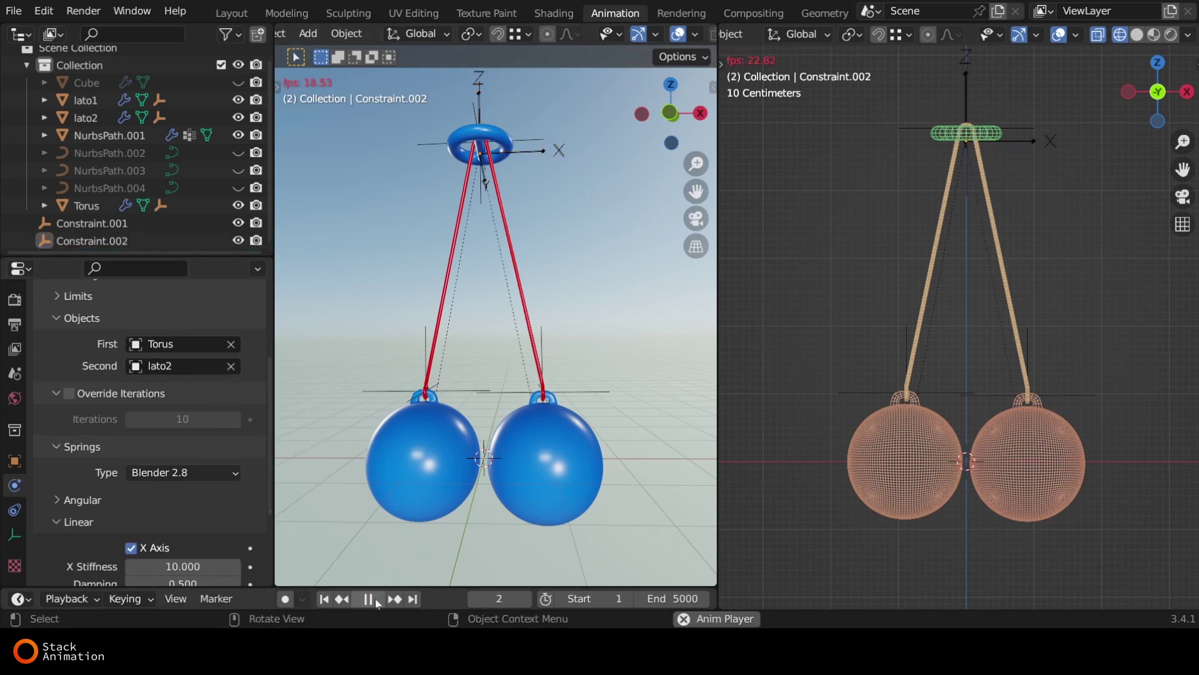
{"action": "scroll", "coordinate": [424, 551], "scroll_direction": "up", "scroll_amount": 5}
{"action": "mouse_move", "coordinate": [449, 438]}
{"action": "middle_mouse_down"}
{"action": "mouse_move", "coordinate": [486, 324]}
{"action": "mouse_move", "coordinate": [601, 329]}
{"action": "middle_mouse_up"}
{"action": "scroll", "coordinate": [414, 412], "scroll_direction": "down", "scroll_amount": 5}
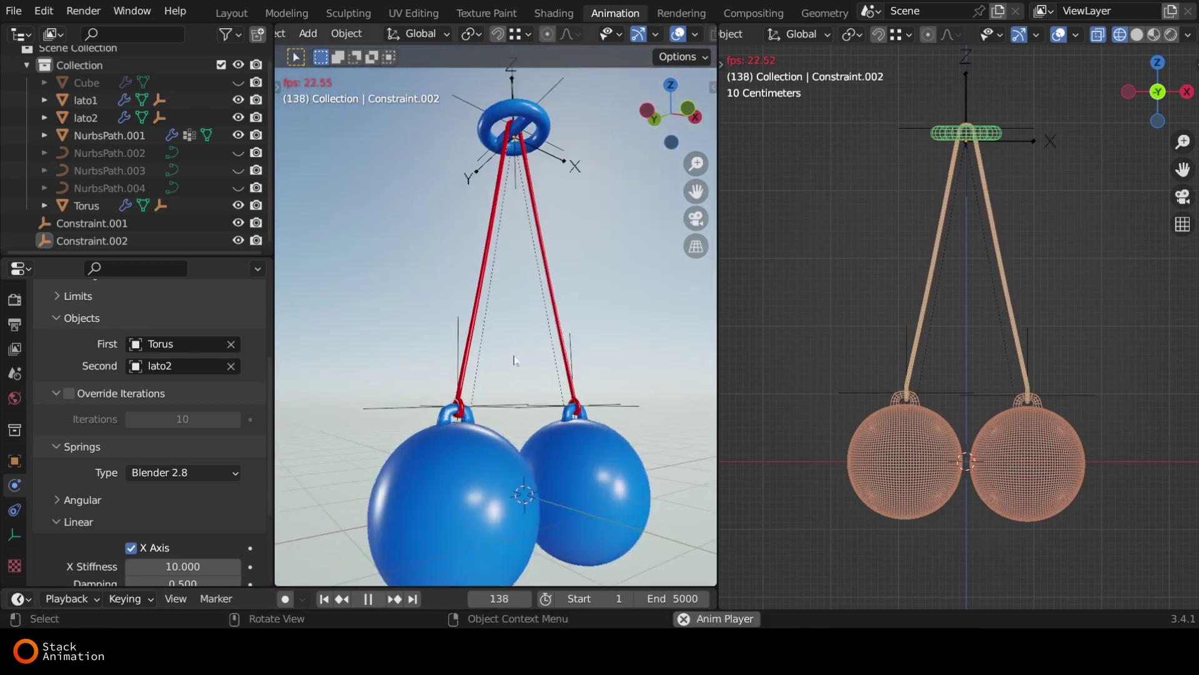
- Give lato1 rigid body physics with a Sphere shape, friction 0.3 and bounciness 1
{"action": "left_click", "coordinate": [362, 530]}
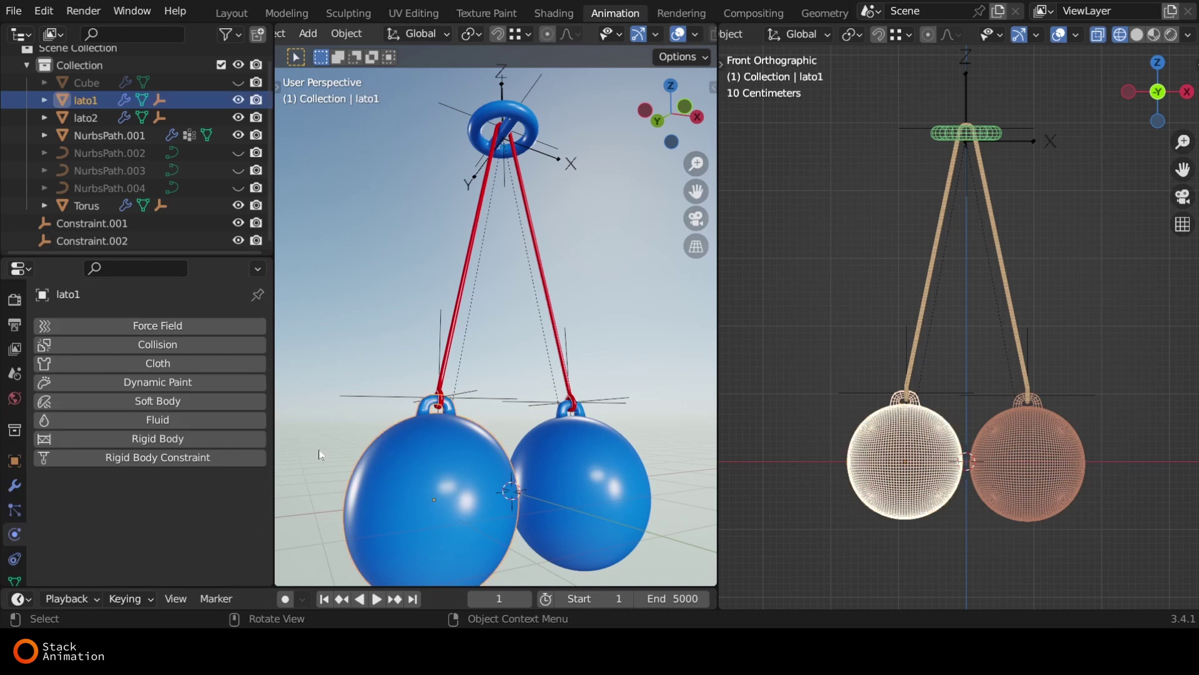
{"action": "left_click", "coordinate": [167, 441]}
{"action": "scroll", "coordinate": [181, 440], "scroll_direction": "down", "scroll_amount": 5}
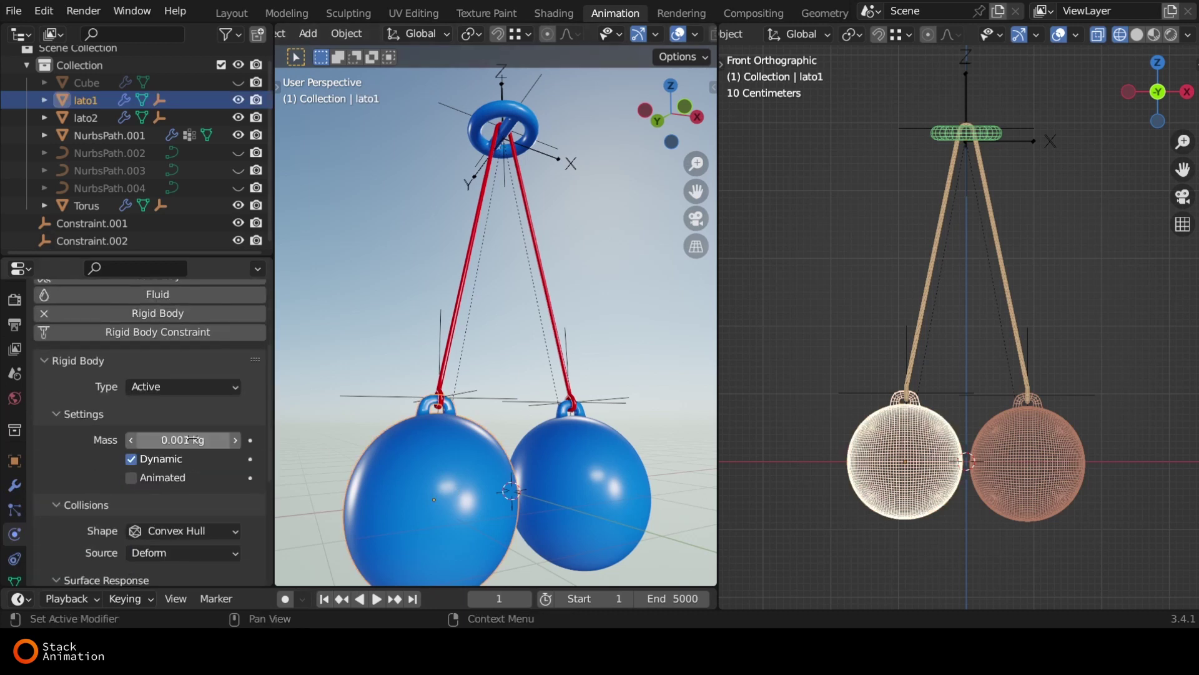
{"action": "left_click", "coordinate": [194, 530]}
{"action": "left_click", "coordinate": [188, 492]}
{"action": "scroll", "coordinate": [195, 476], "scroll_direction": "down", "scroll_amount": 6}
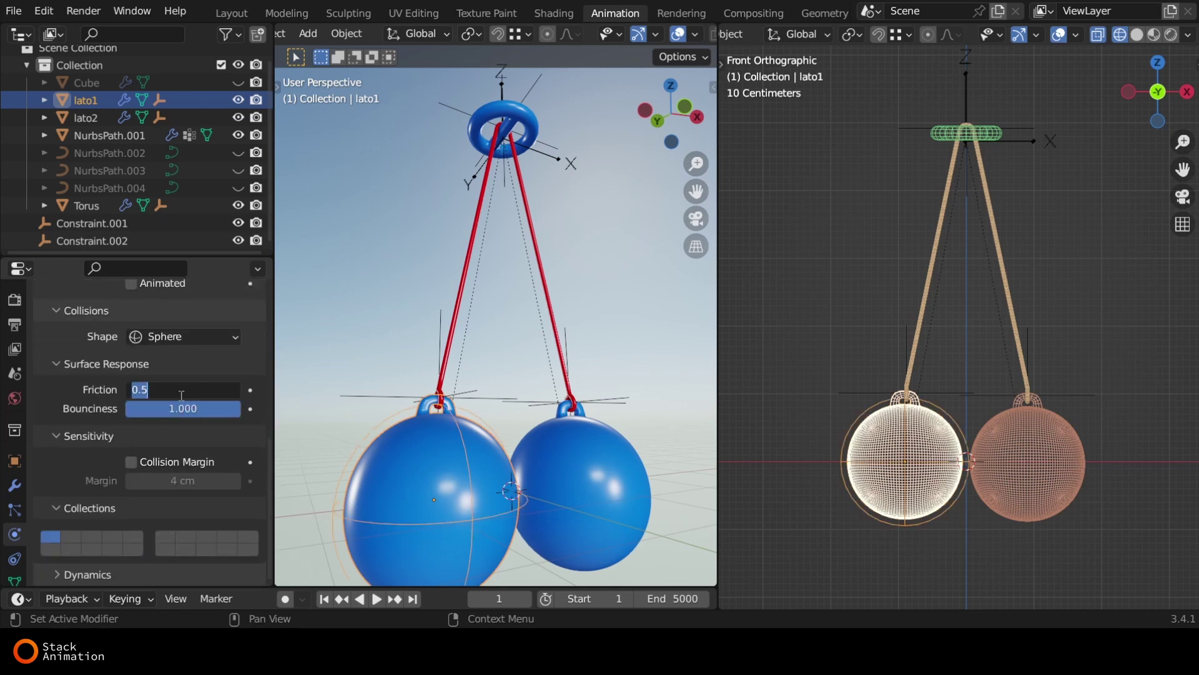
- Play the simulation to watch the pendulum swing, then stop and rewind to frame 1
{"action": "middle_click_drag", "start_coordinate": [411, 339], "coordinate": [446, 406]}
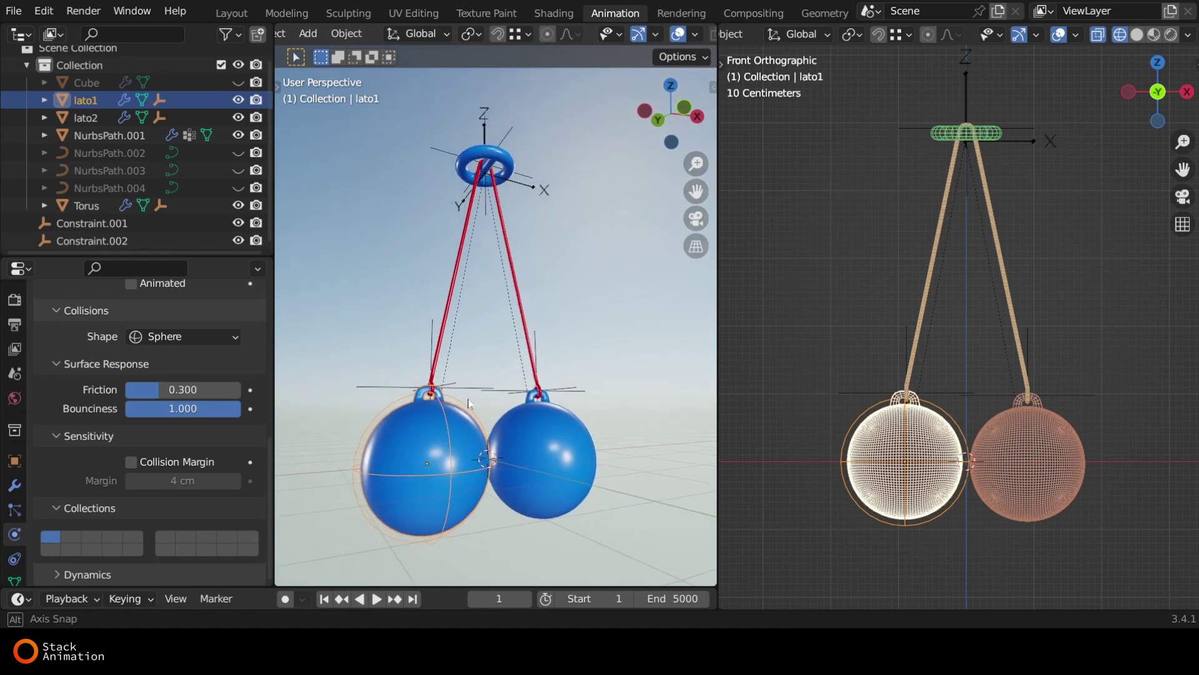
{"action": "left_click", "coordinate": [378, 599]}
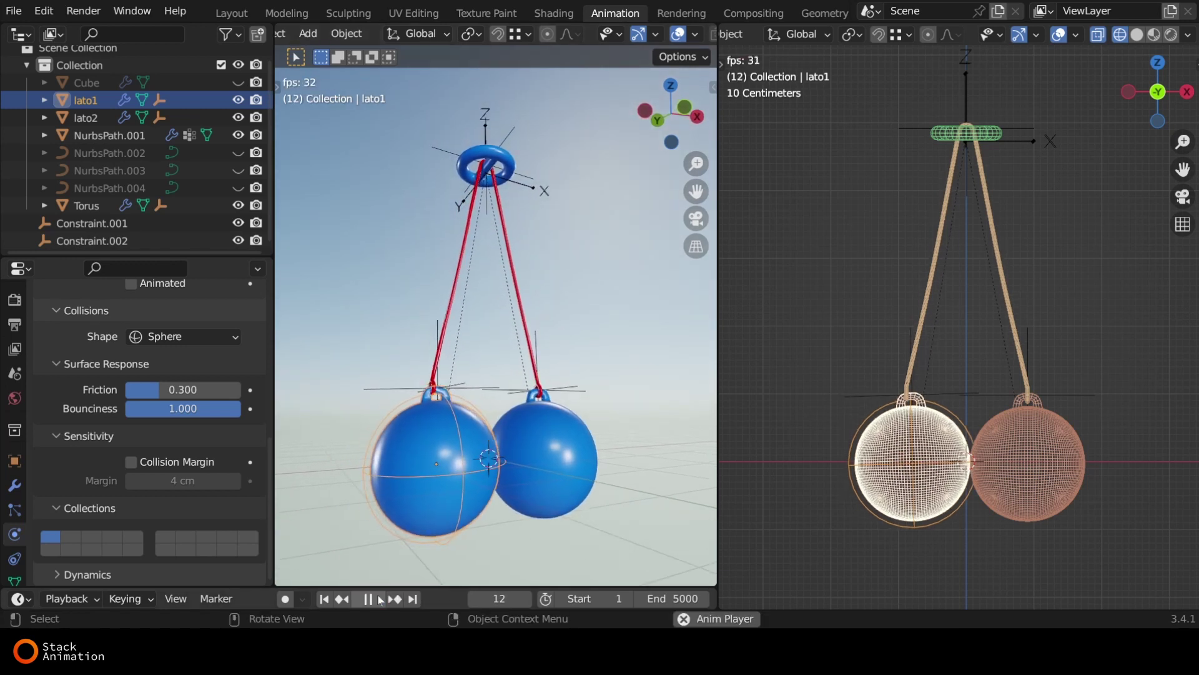
{"action": "mouse_move", "coordinate": [407, 474]}
{"action": "middle_mouse_down"}
{"action": "mouse_move", "coordinate": [394, 478]}
{"action": "mouse_move", "coordinate": [411, 473]}
{"action": "middle_mouse_up"}
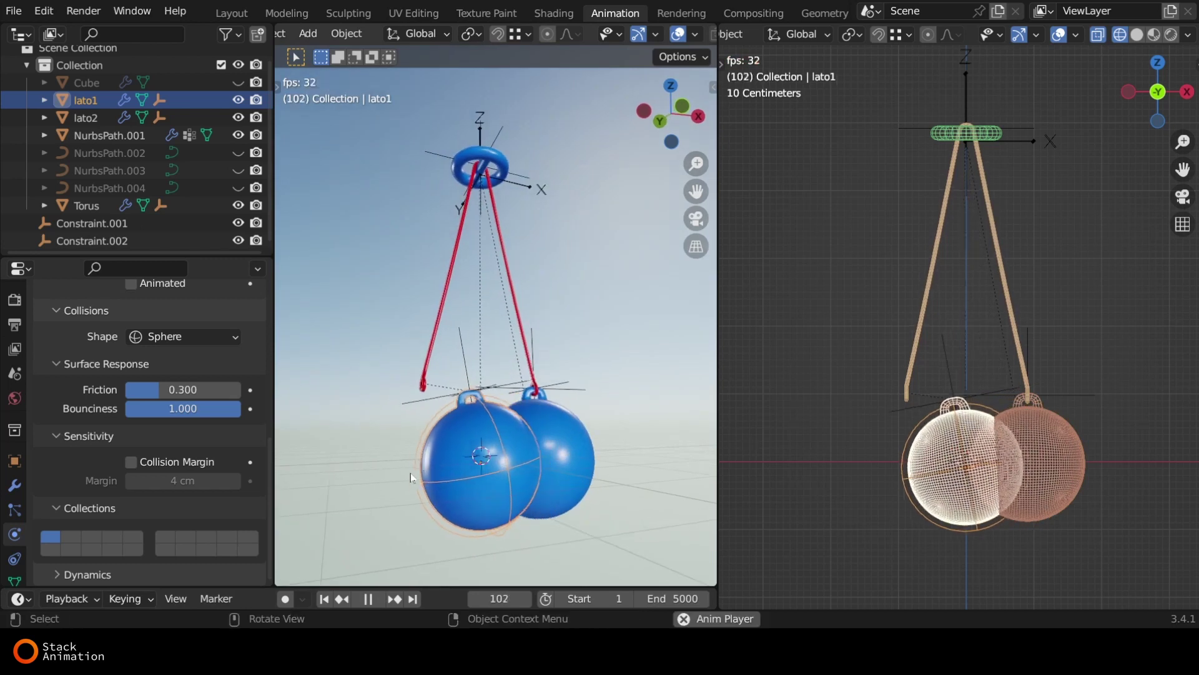
{"action": "key", "text": "space"}
{"action": "left_click", "coordinate": [324, 598]}
- Select the rope NurbsPath.001 and review its constraint and cloth physics settings
{"action": "left_click", "coordinate": [444, 304]}
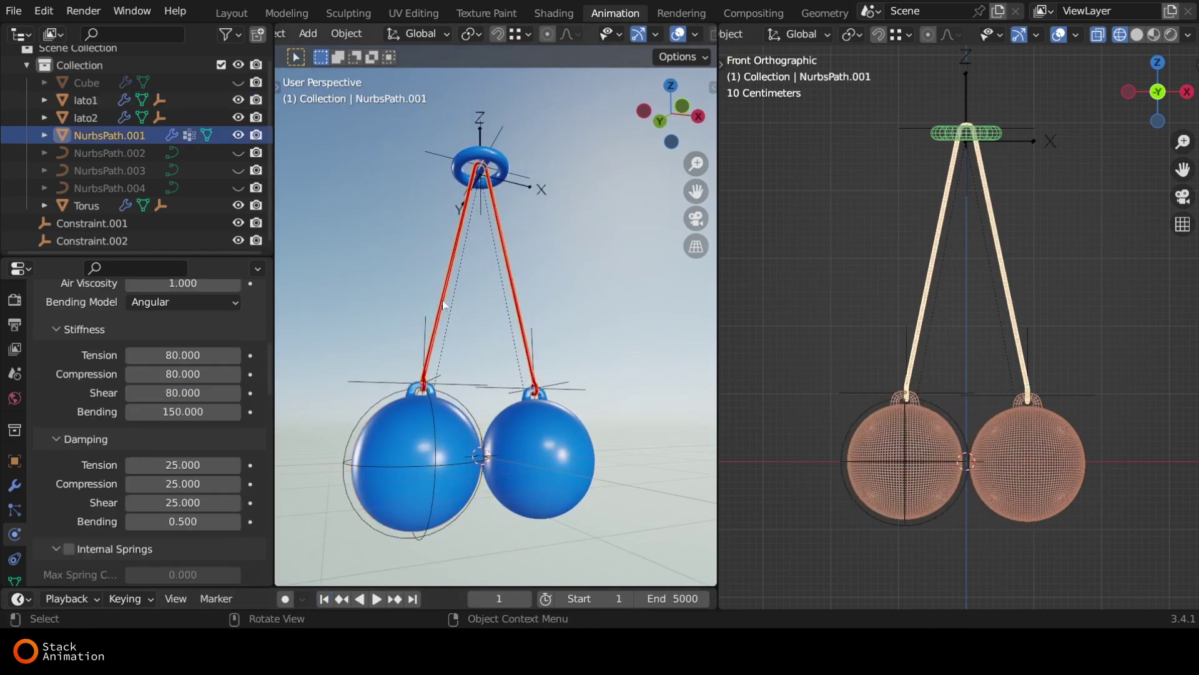
{"action": "left_click", "coordinate": [14, 558]}
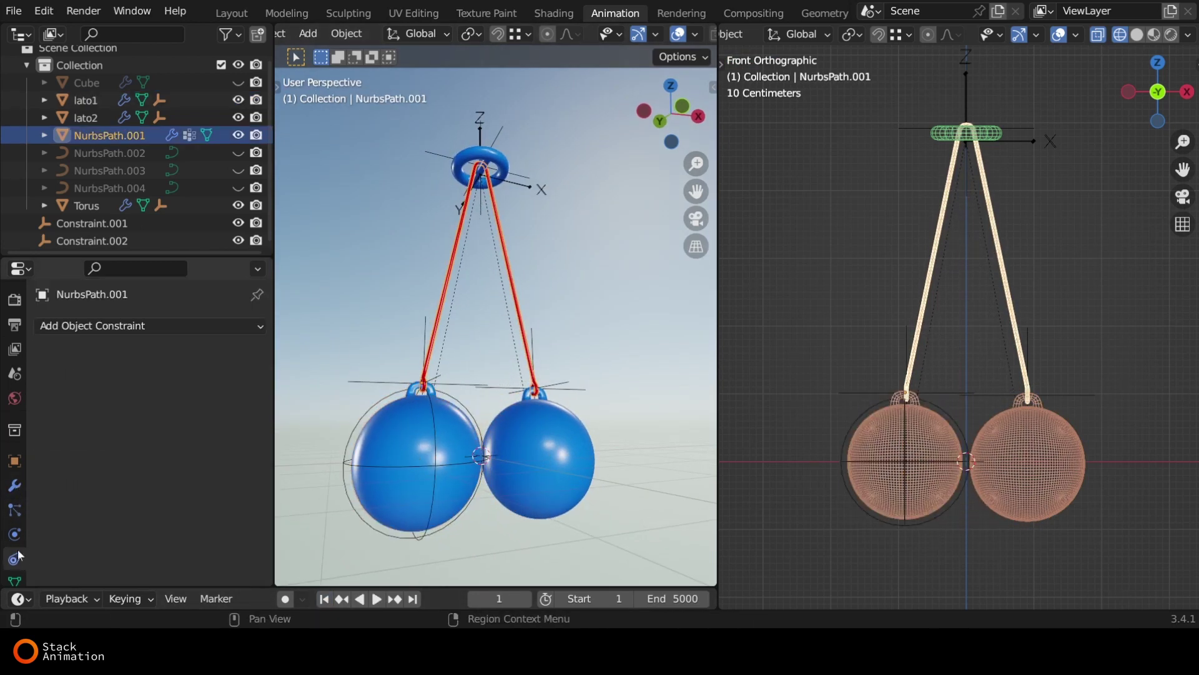
{"action": "left_click", "coordinate": [15, 534]}
{"action": "scroll", "coordinate": [86, 481], "scroll_direction": "down", "scroll_amount": 8}
{"action": "scroll", "coordinate": [86, 481], "scroll_direction": "down", "scroll_amount": 5}
{"action": "scroll", "coordinate": [87, 481], "scroll_direction": "down", "scroll_amount": 8}
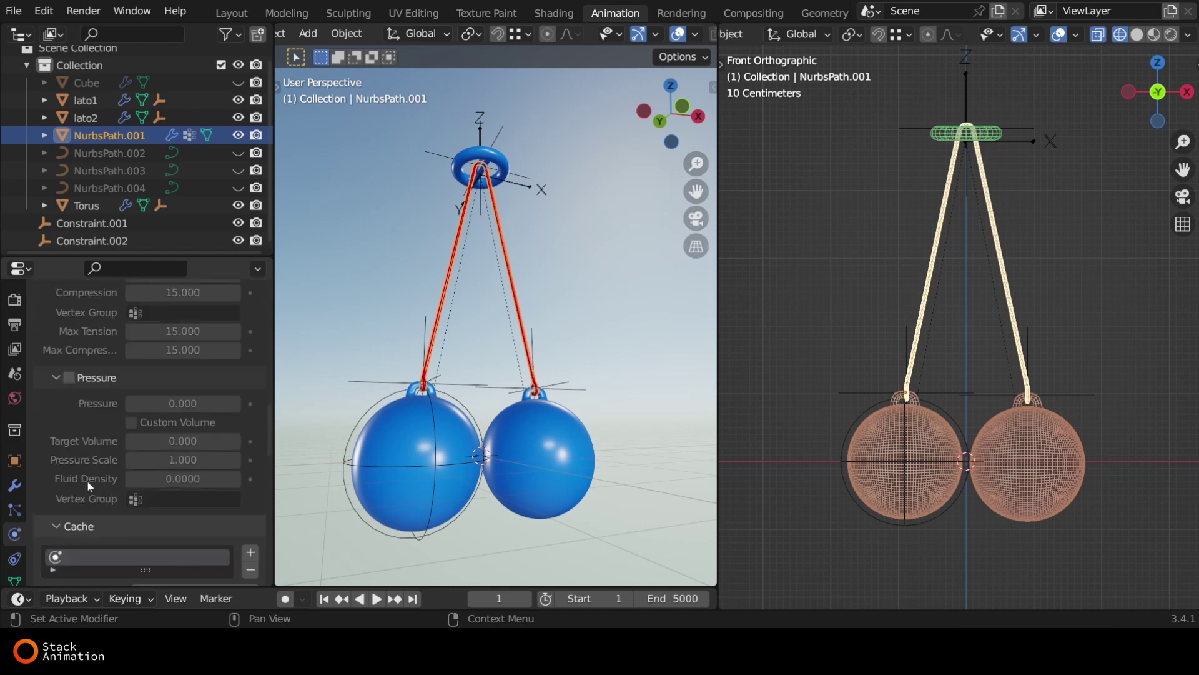
{"action": "scroll", "coordinate": [86, 481], "scroll_direction": "down", "scroll_amount": 8}
{"action": "scroll", "coordinate": [86, 481], "scroll_direction": "down", "scroll_amount": 8}
{"action": "scroll", "coordinate": [87, 485], "scroll_direction": "down", "scroll_amount": 1}
{"action": "scroll", "coordinate": [88, 481], "scroll_direction": "down", "scroll_amount": 5}
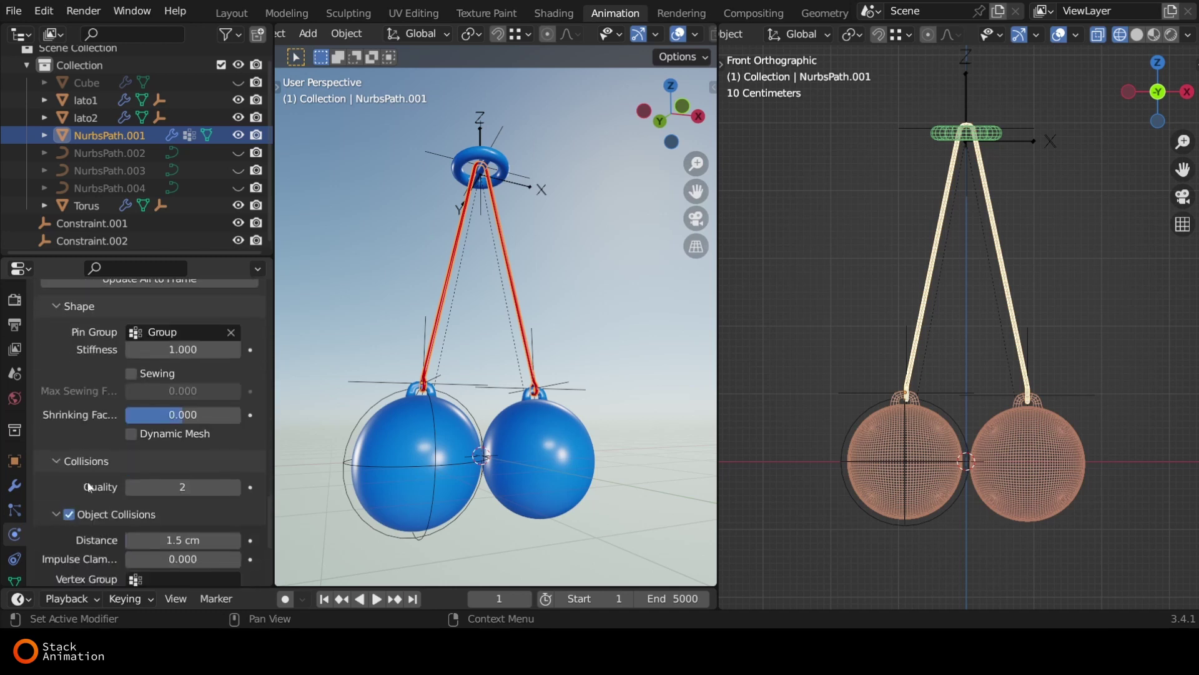
{"action": "scroll", "coordinate": [88, 481], "scroll_direction": "down", "scroll_amount": 3}
{"action": "scroll", "coordinate": [88, 481], "scroll_direction": "down", "scroll_amount": 2}
- Watch the simulation play from an orbited view, then stop it
{"action": "mouse_move", "coordinate": [272, 498]}
{"action": "left_mouse_down"}
{"action": "mouse_move", "coordinate": [265, 388]}
{"action": "mouse_move", "coordinate": [264, 443]}
{"action": "left_mouse_up"}
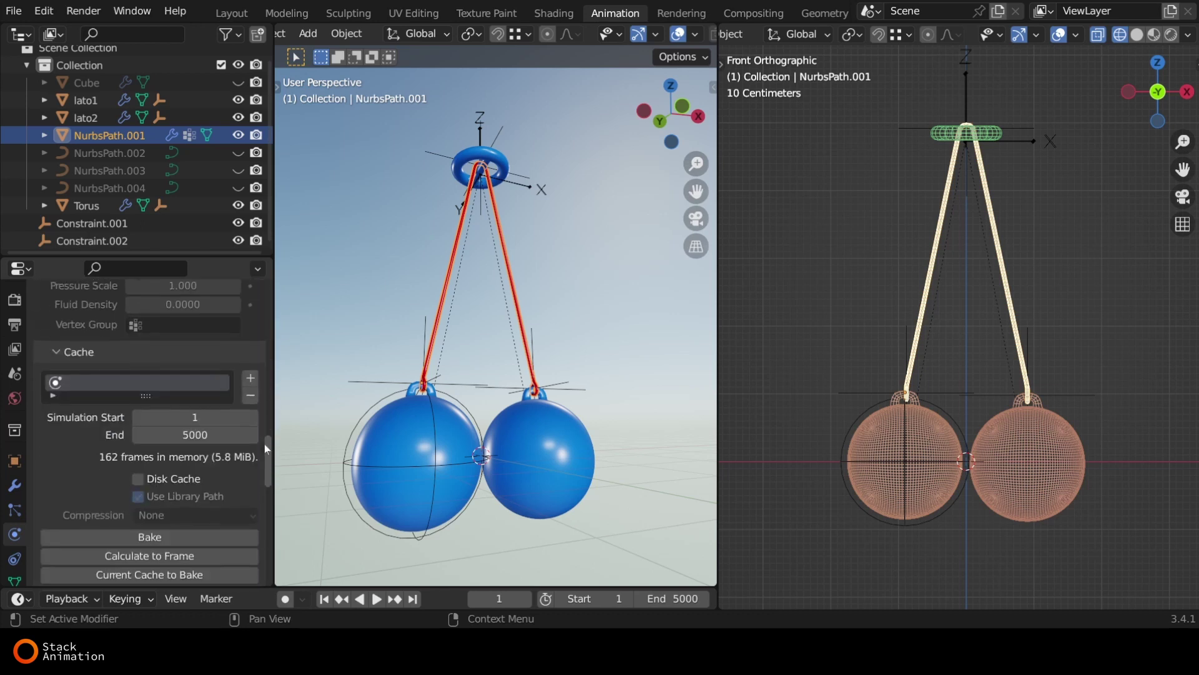
{"action": "right_click", "coordinate": [178, 385]}
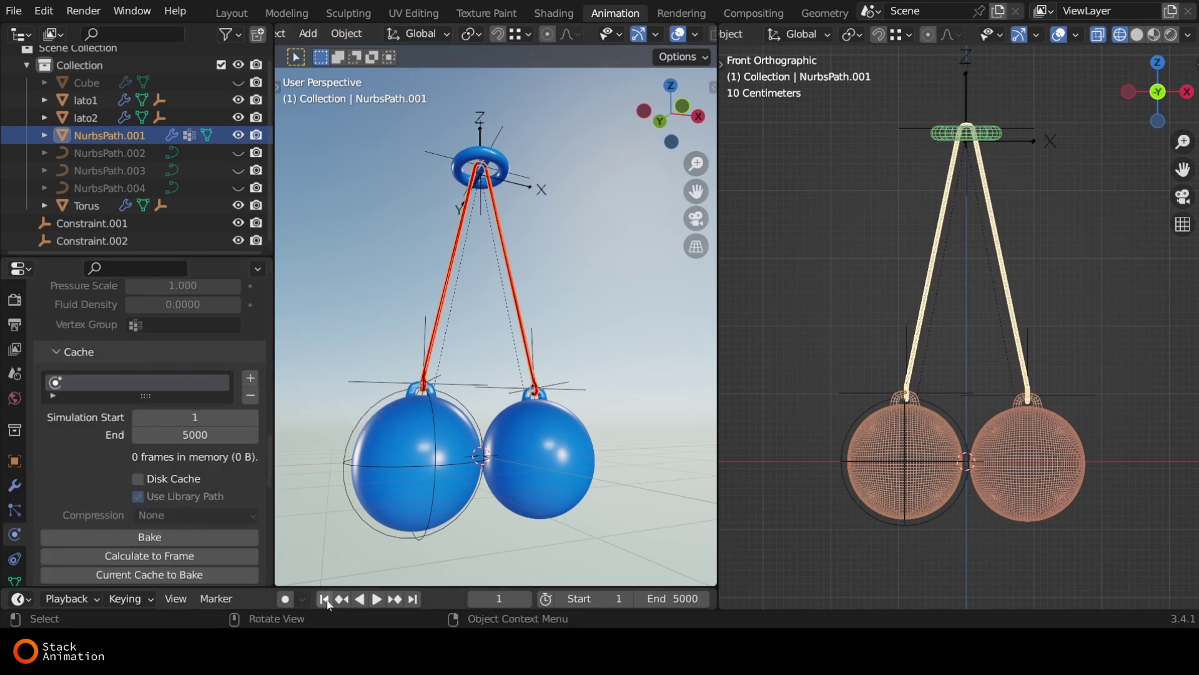
{"action": "scroll", "coordinate": [213, 558], "scroll_direction": "down", "scroll_amount": 3}
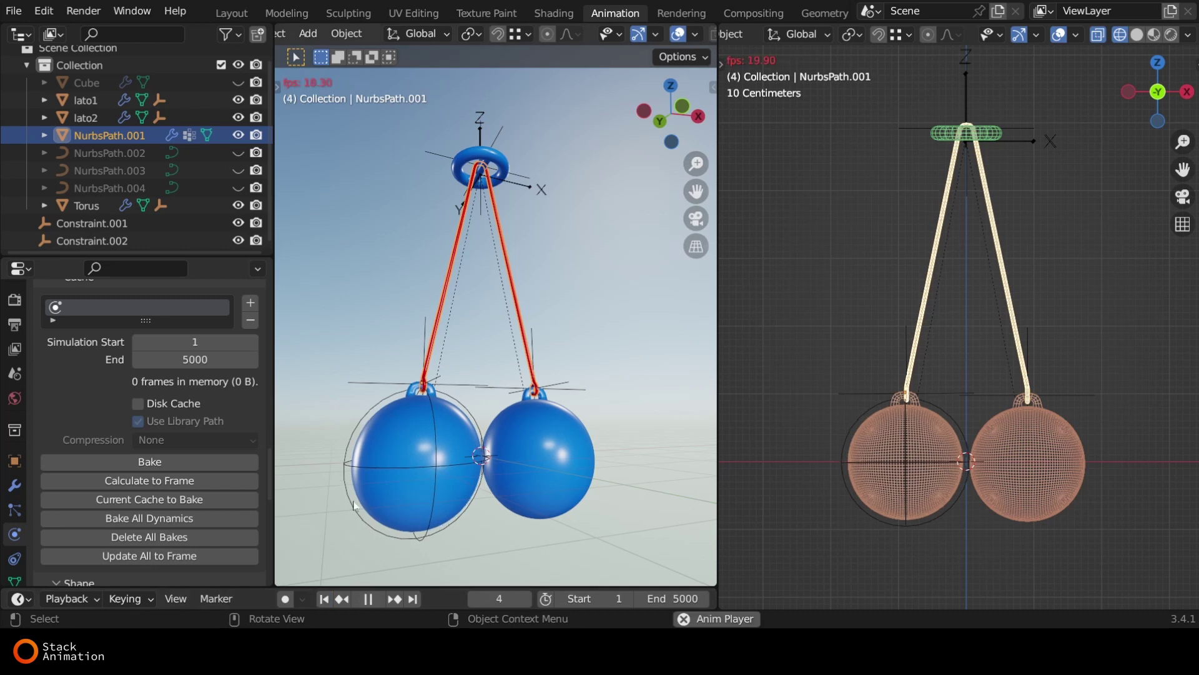
{"action": "middle_click_drag", "start_coordinate": [437, 465], "coordinate": [545, 438]}
{"action": "key", "text": "space"}
- Change the rope cloth's Quality Steps from 15 to 5
{"action": "scroll", "coordinate": [145, 479], "scroll_direction": "up", "scroll_amount": 7}
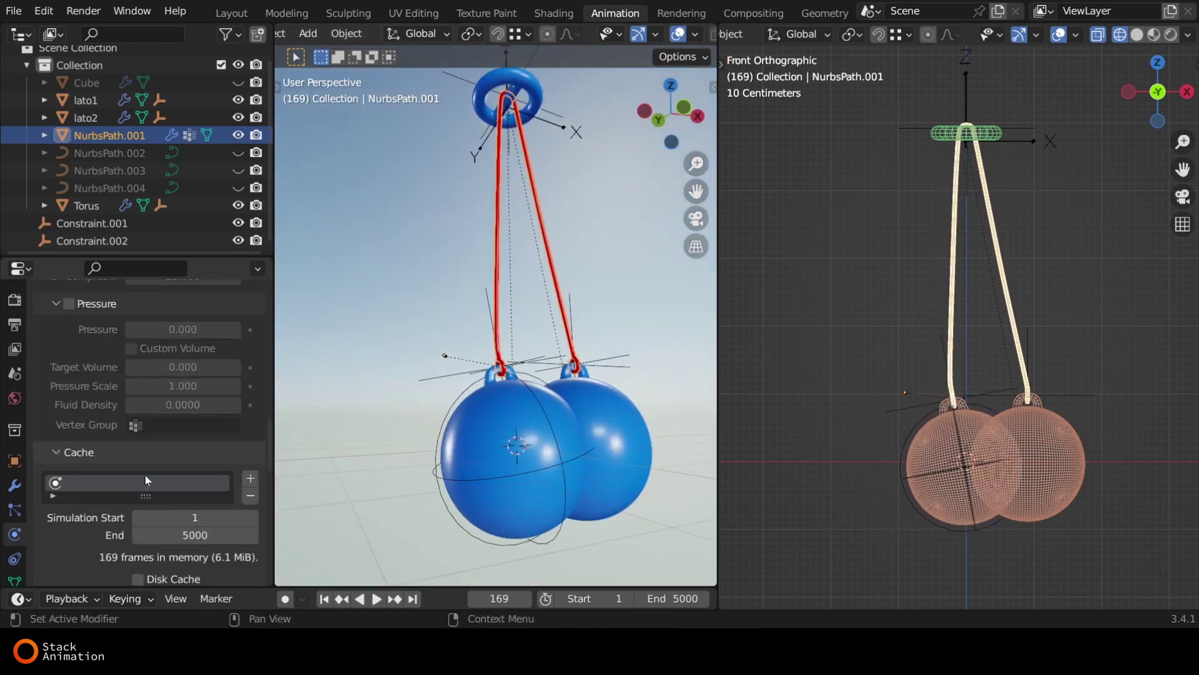
{"action": "scroll", "coordinate": [145, 475], "scroll_direction": "up", "scroll_amount": 8}
{"action": "scroll", "coordinate": [145, 474], "scroll_direction": "up", "scroll_amount": 7}
{"action": "scroll", "coordinate": [188, 499], "scroll_direction": "up", "scroll_amount": 1}
{"action": "left_click", "coordinate": [202, 511]}
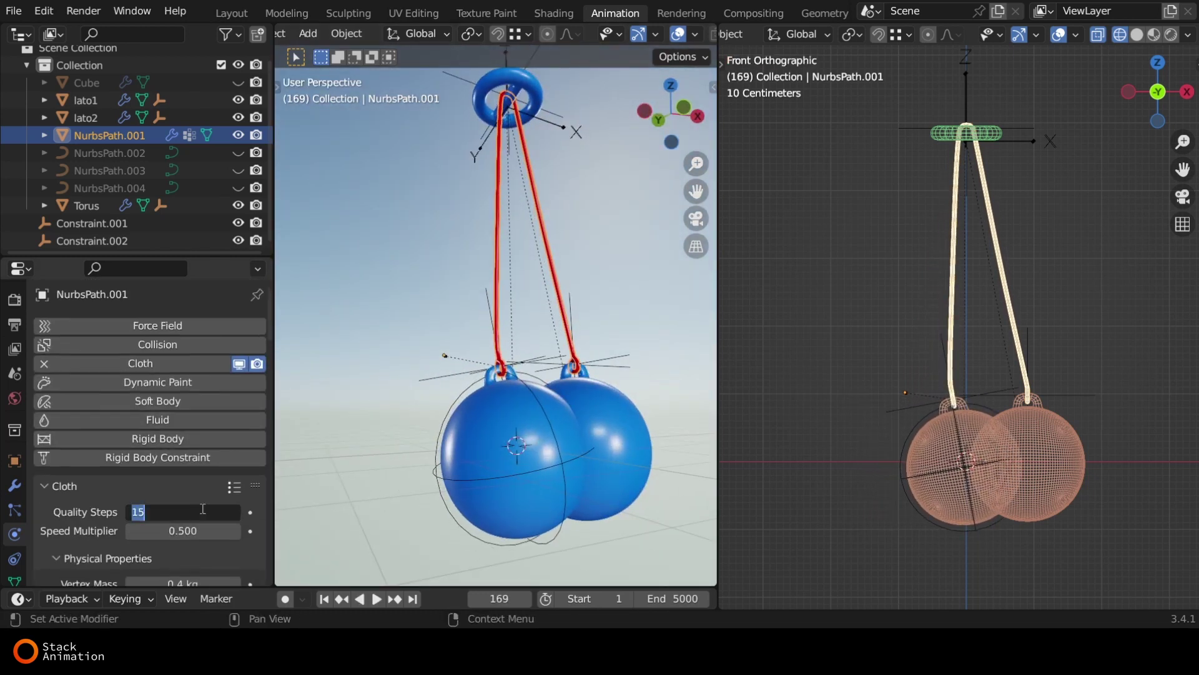
{"action": "type", "text": "5"}
- Replay the simulation from frame 1, stop it, and select the right ball lato2
{"action": "left_click", "coordinate": [324, 600]}
{"action": "key", "text": "space"}
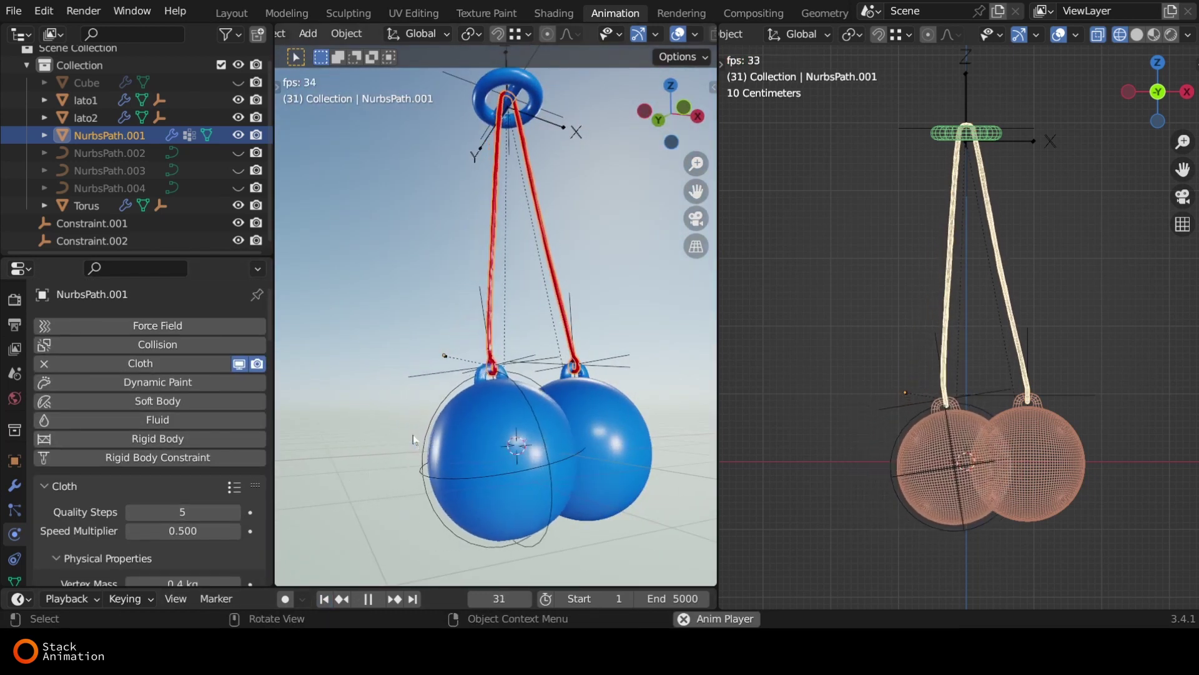
{"action": "scroll", "coordinate": [470, 419], "scroll_direction": "up", "scroll_amount": 2}
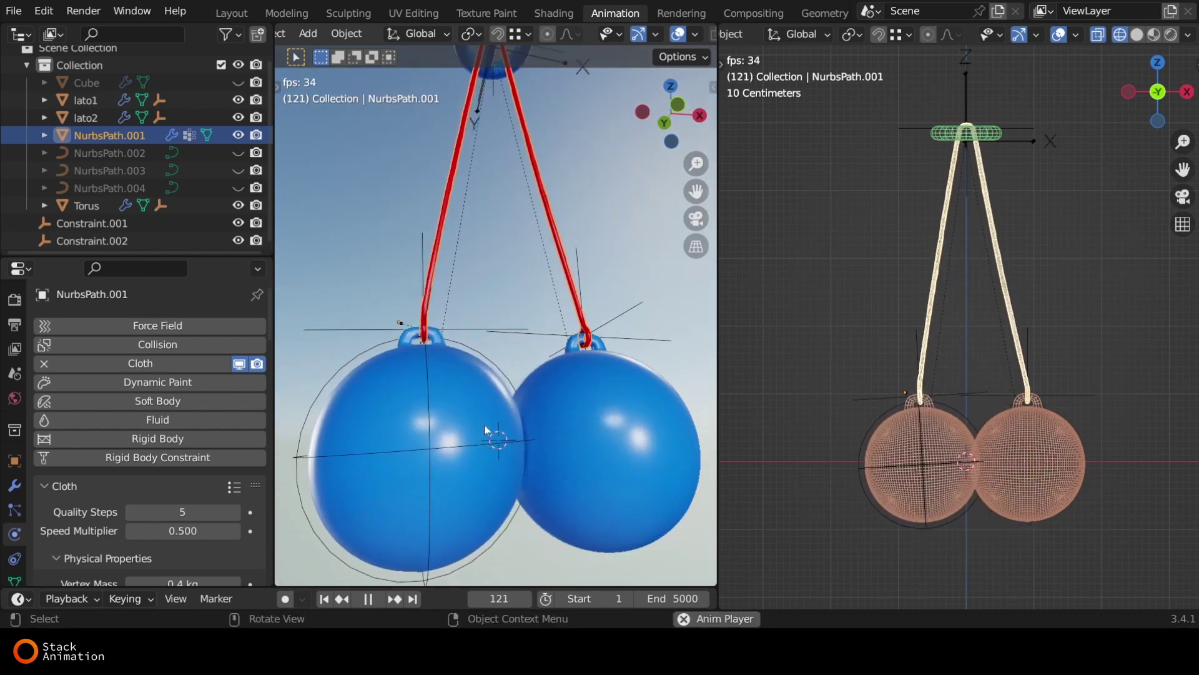
{"action": "key", "text": "space"}
{"action": "left_click", "coordinate": [581, 429]}
- Make lato2 a 0.001 kg Sphere rigid body with friction 0.3 and bounciness 1
{"action": "left_click", "coordinate": [344, 599]}
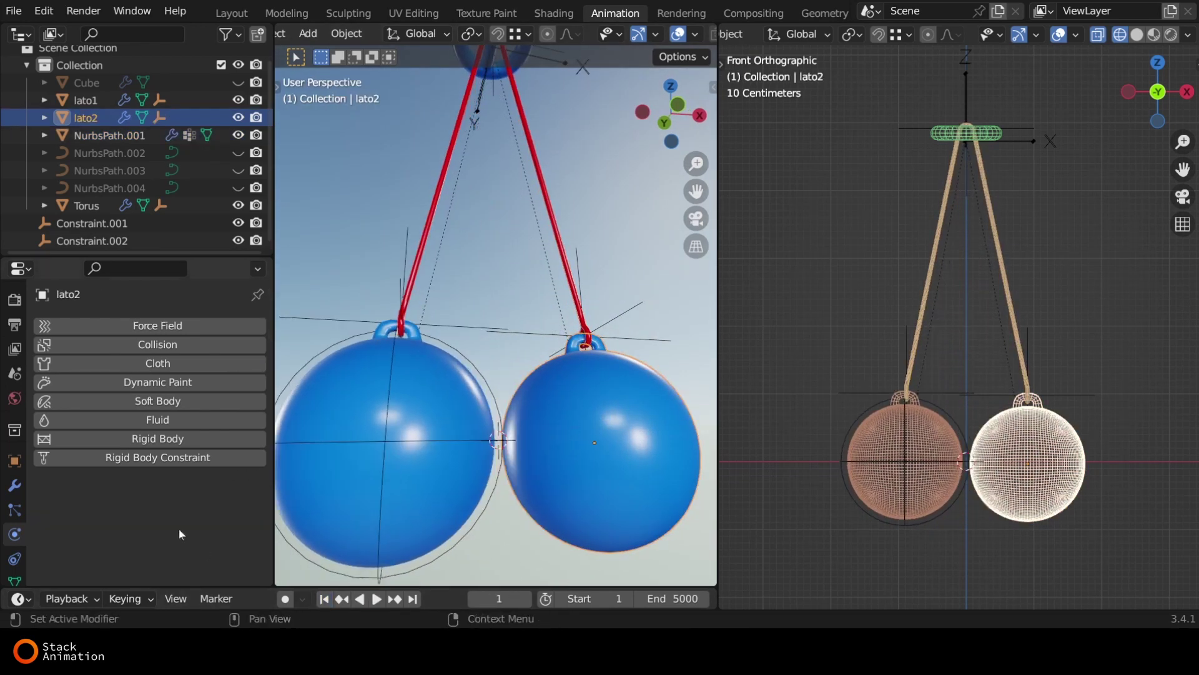
{"action": "left_click", "coordinate": [174, 441]}
{"action": "scroll", "coordinate": [176, 449], "scroll_direction": "down", "scroll_amount": 2}
{"action": "scroll", "coordinate": [181, 459], "scroll_direction": "down", "scroll_amount": 2}
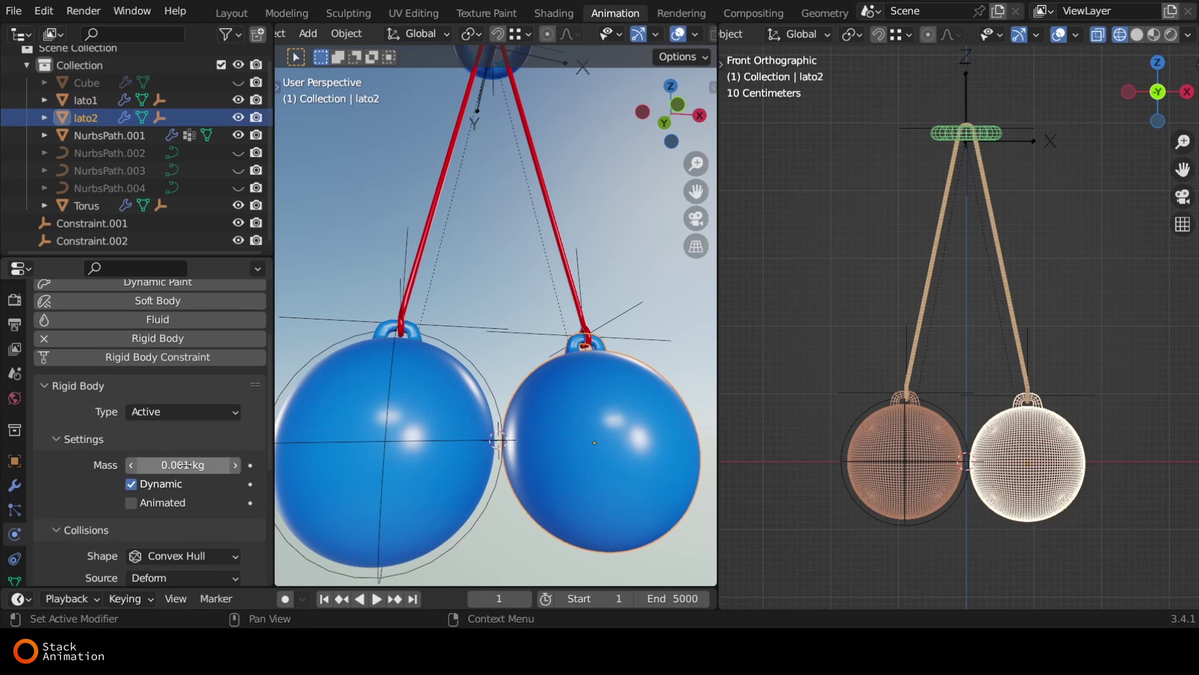
{"action": "scroll", "coordinate": [183, 465], "scroll_direction": "down", "scroll_amount": 4}
{"action": "left_click", "coordinate": [206, 458]}
{"action": "left_click", "coordinate": [187, 416]}
{"action": "scroll", "coordinate": [193, 454], "scroll_direction": "down", "scroll_amount": 3}
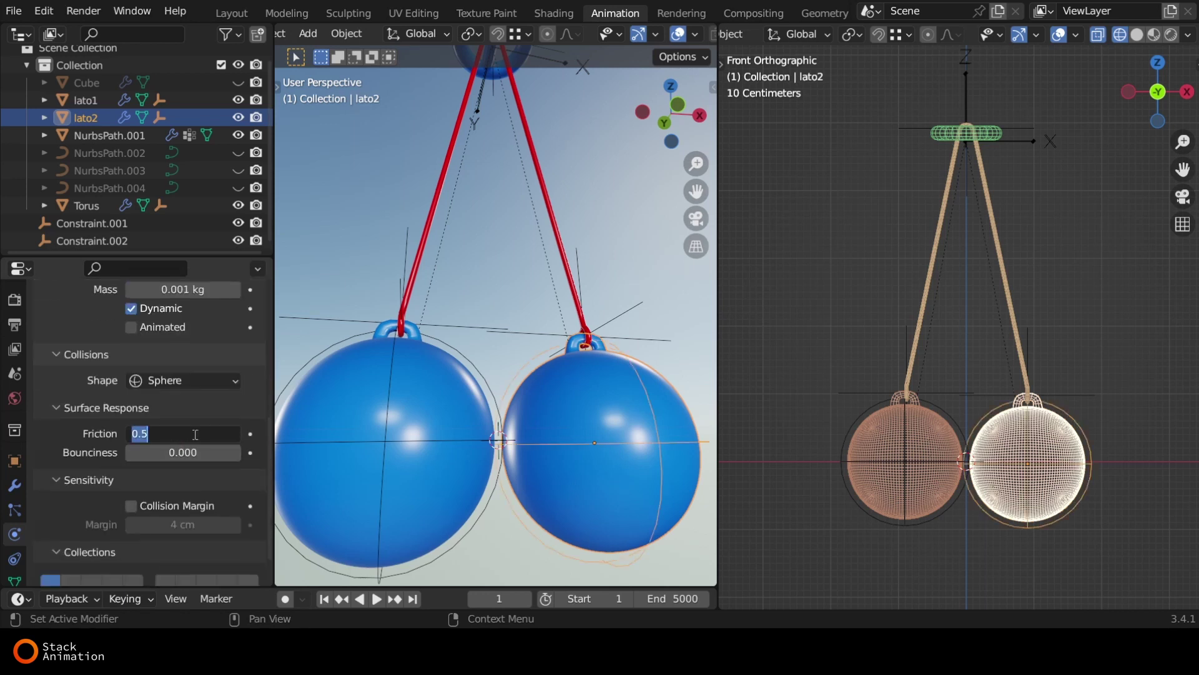
{"action": "scroll", "coordinate": [119, 467], "scroll_direction": "down", "scroll_amount": 2}
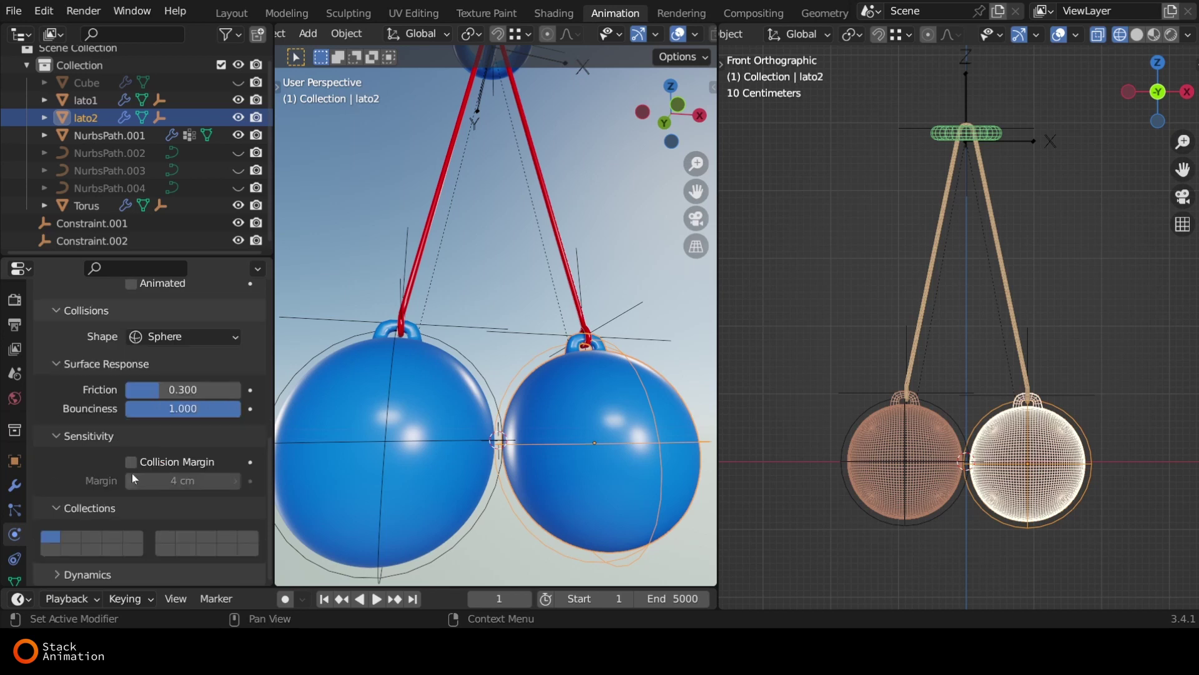
{"action": "scroll", "coordinate": [132, 473], "scroll_direction": "up", "scroll_amount": 2}
{"action": "scroll", "coordinate": [525, 398], "scroll_direction": "down", "scroll_amount": 3}
{"action": "scroll", "coordinate": [528, 392], "scroll_direction": "down", "scroll_amount": 2}
- Select NurbsPath.001, play the simulation and stop it at frame 128
{"action": "scroll", "coordinate": [541, 305], "scroll_direction": "up", "scroll_amount": 2}
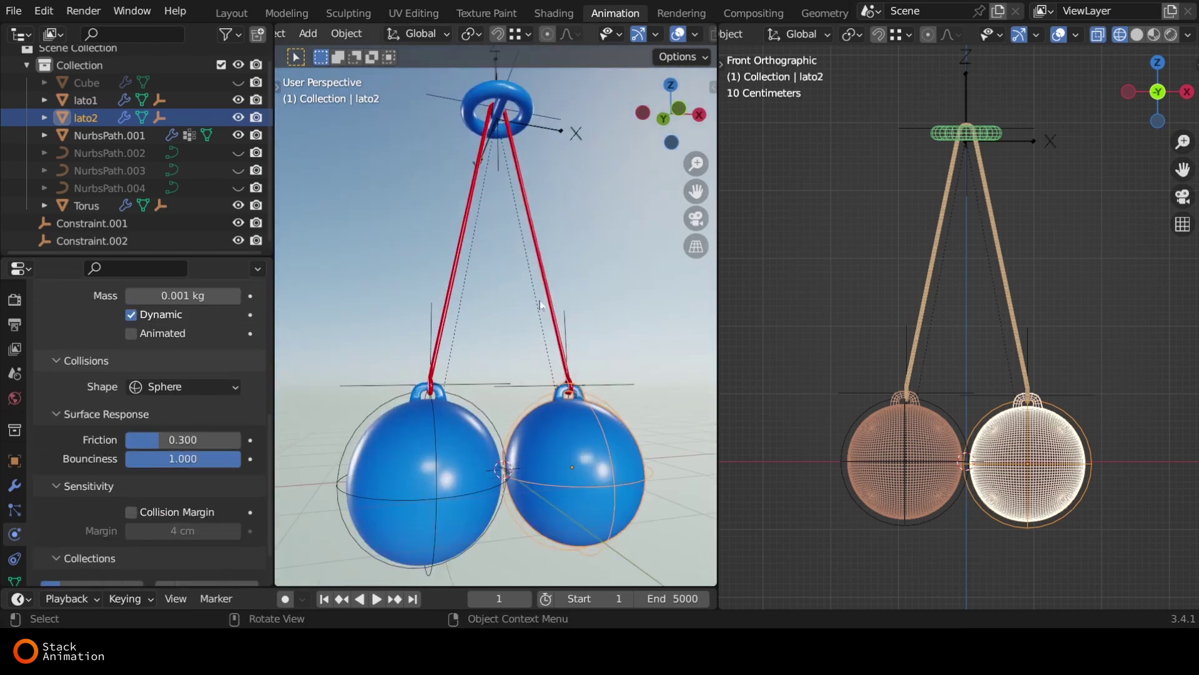
{"action": "left_click", "coordinate": [550, 304]}
{"action": "left_click", "coordinate": [378, 599]}
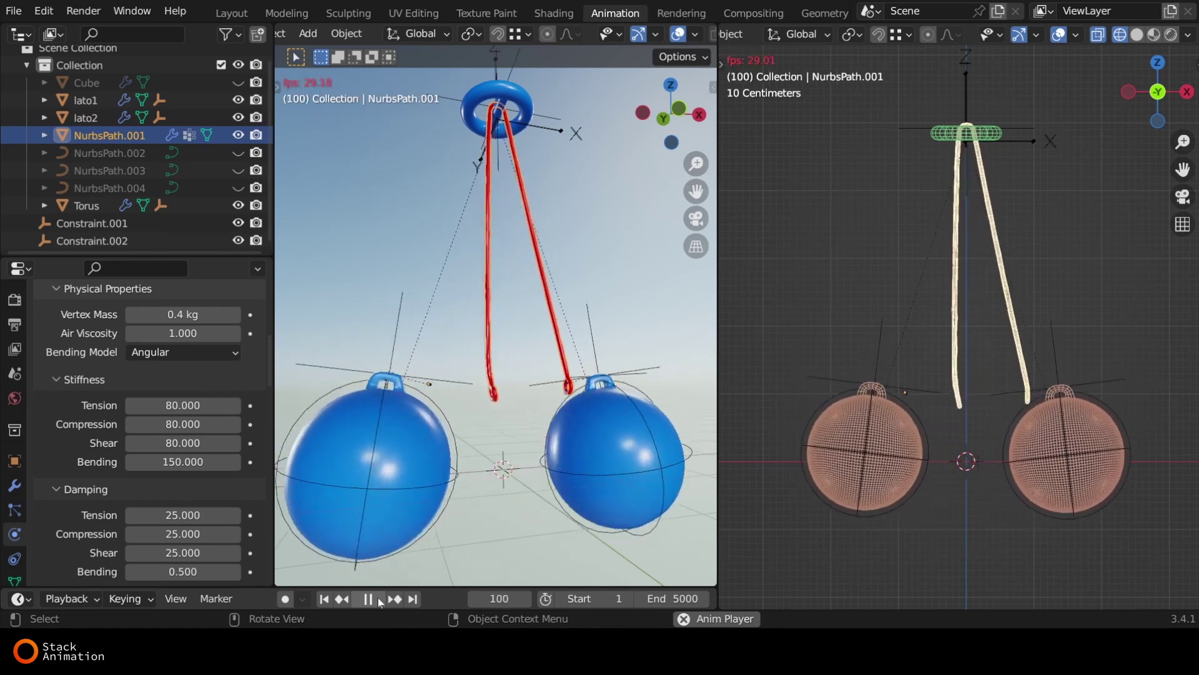
{"action": "left_click", "coordinate": [376, 600]}
{"action": "scroll", "coordinate": [191, 462], "scroll_direction": "down", "scroll_amount": 8}
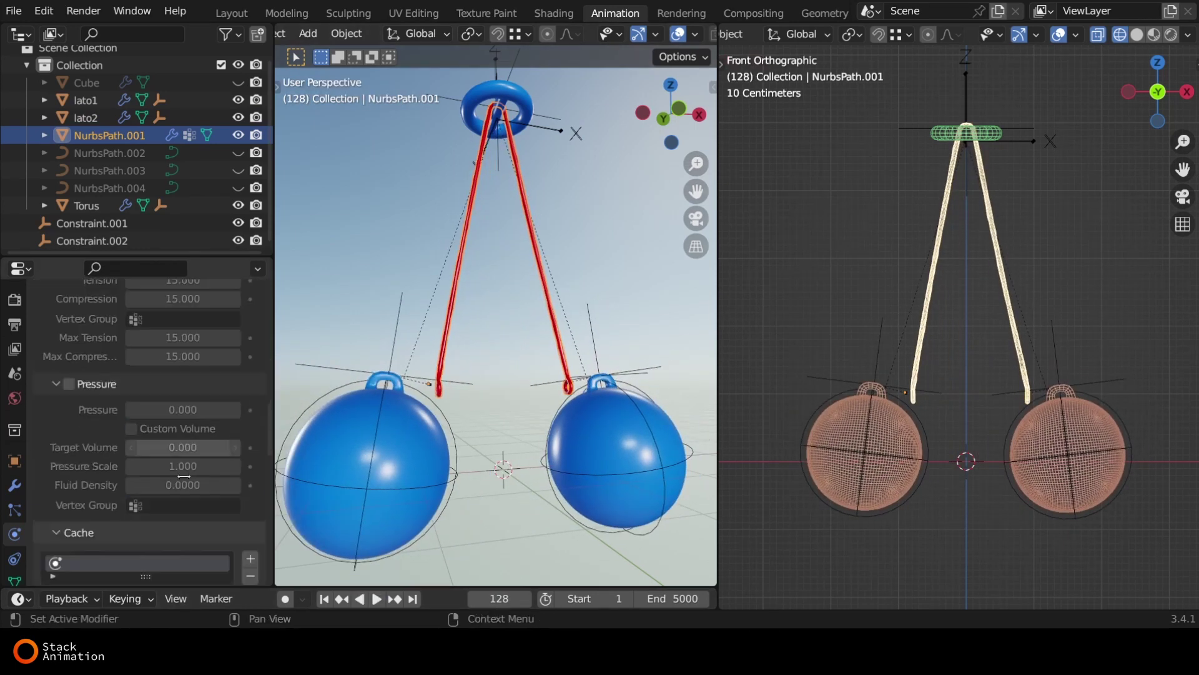
{"action": "scroll", "coordinate": [164, 418], "scroll_direction": "down", "scroll_amount": 5}
{"action": "right_click", "coordinate": [164, 414]}
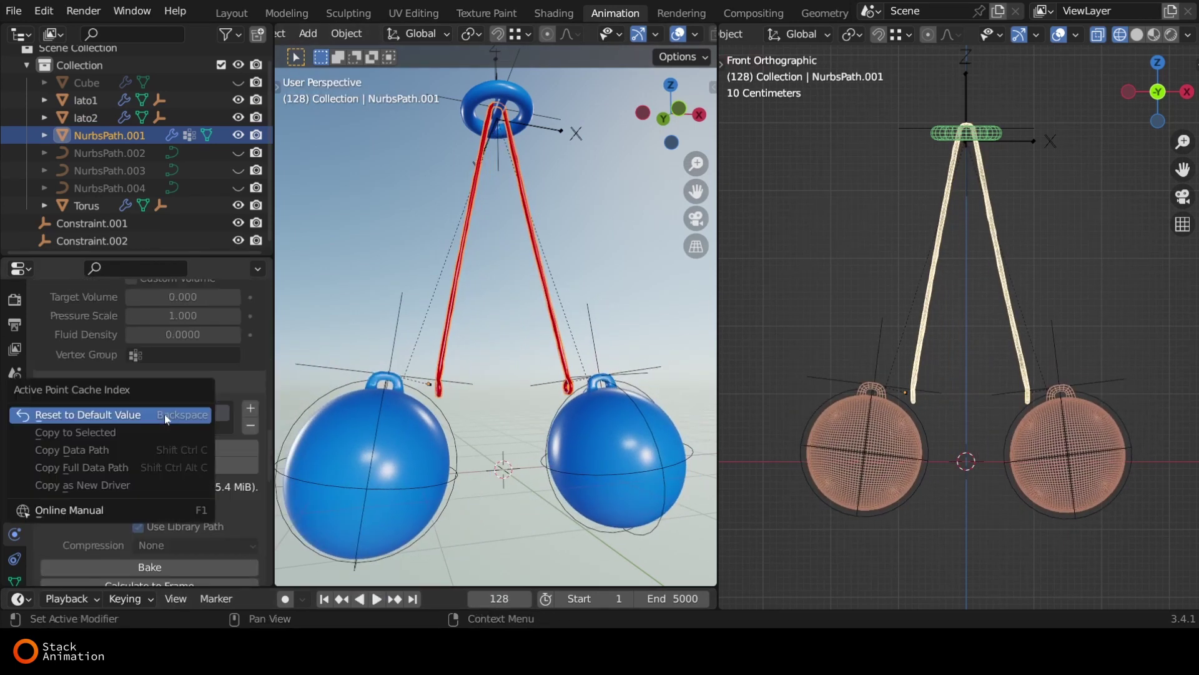
- Replay from frame 1 while orbiting around the swinging balls, then select the Torus
{"action": "left_click", "coordinate": [324, 599]}
{"action": "key", "text": "space"}
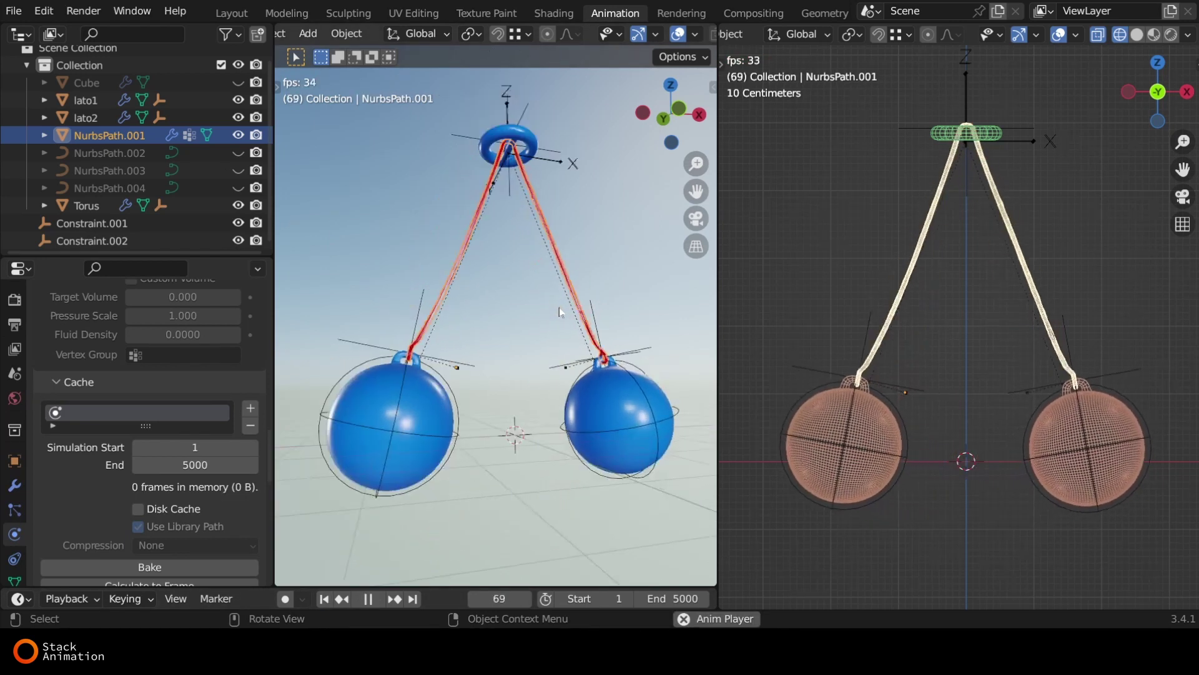
{"action": "middle_click_drag", "start_coordinate": [439, 334], "coordinate": [520, 331]}
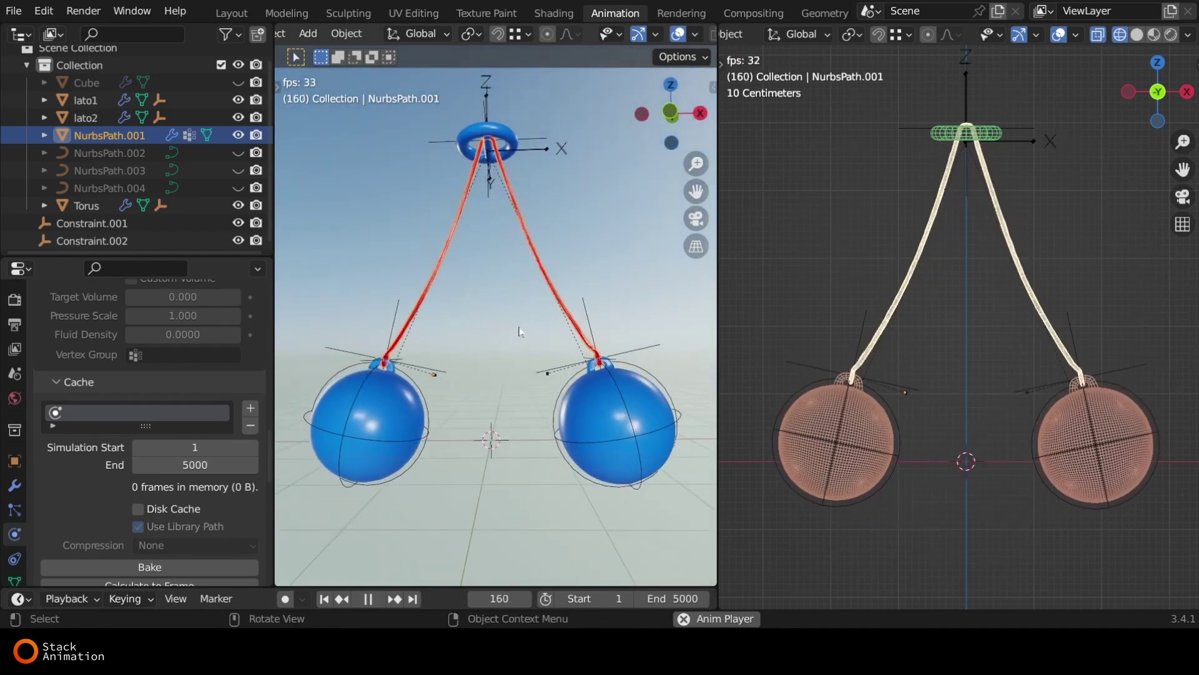
{"action": "scroll", "coordinate": [582, 381], "scroll_direction": "up", "scroll_amount": 5}
{"action": "mouse_move", "coordinate": [562, 387]}
{"action": "middle_mouse_down"}
{"action": "mouse_move", "coordinate": [526, 398]}
{"action": "mouse_move", "coordinate": [583, 373]}
{"action": "mouse_move", "coordinate": [553, 388]}
{"action": "mouse_move", "coordinate": [571, 345]}
{"action": "middle_mouse_up"}
{"action": "scroll", "coordinate": [582, 374], "scroll_direction": "down", "scroll_amount": 5}
{"action": "scroll", "coordinate": [567, 383], "scroll_direction": "down", "scroll_amount": 3}
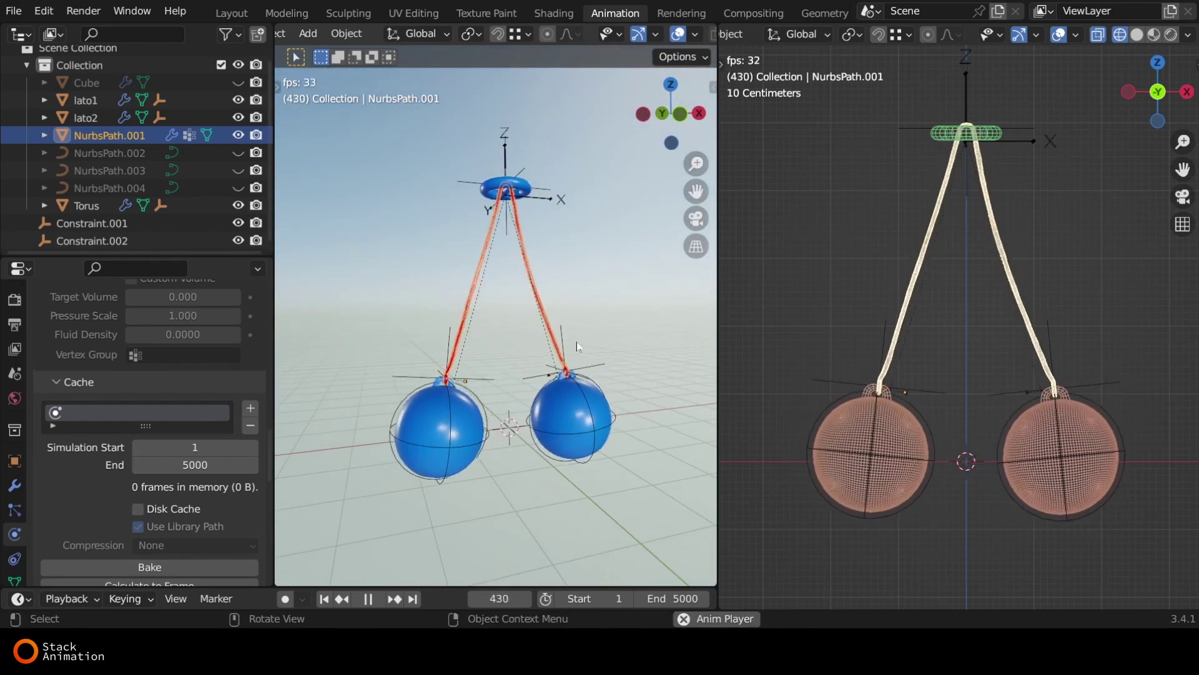
{"action": "left_click", "coordinate": [531, 190]}
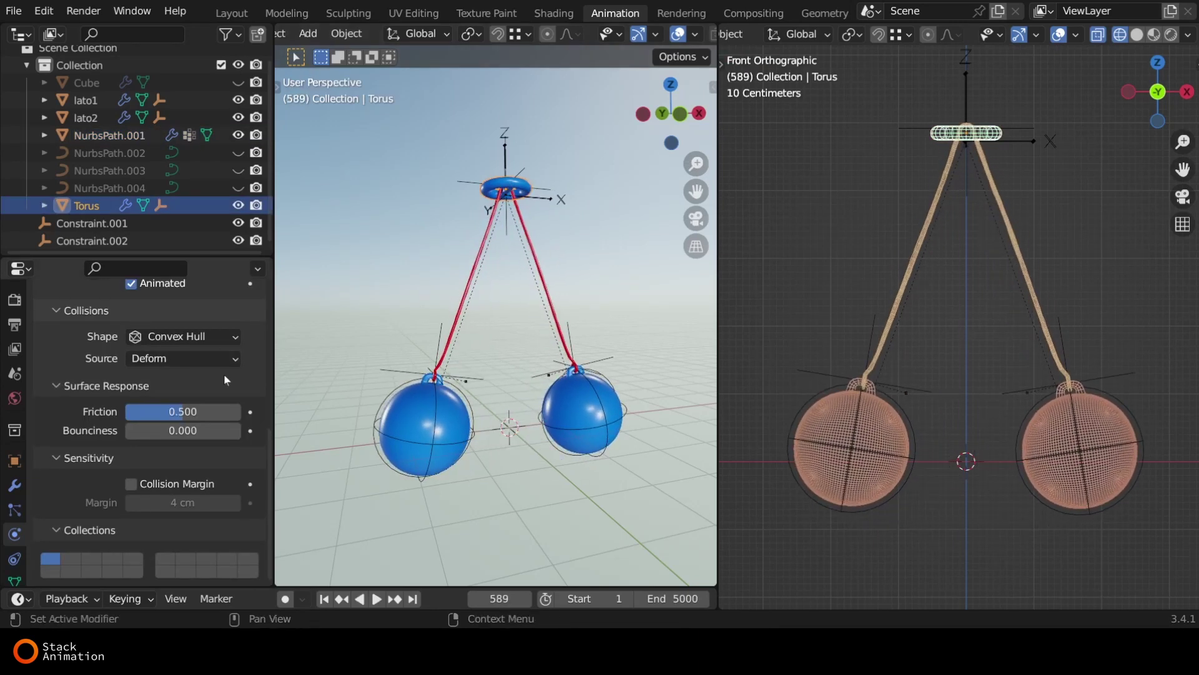
- Select the rope and then lato1, rewind to frame 1 and replay the pendulum
{"action": "left_click", "coordinate": [549, 250]}
{"action": "scroll", "coordinate": [172, 473], "scroll_direction": "down", "scroll_amount": 6}
{"action": "scroll", "coordinate": [173, 473], "scroll_direction": "down", "scroll_amount": 8}
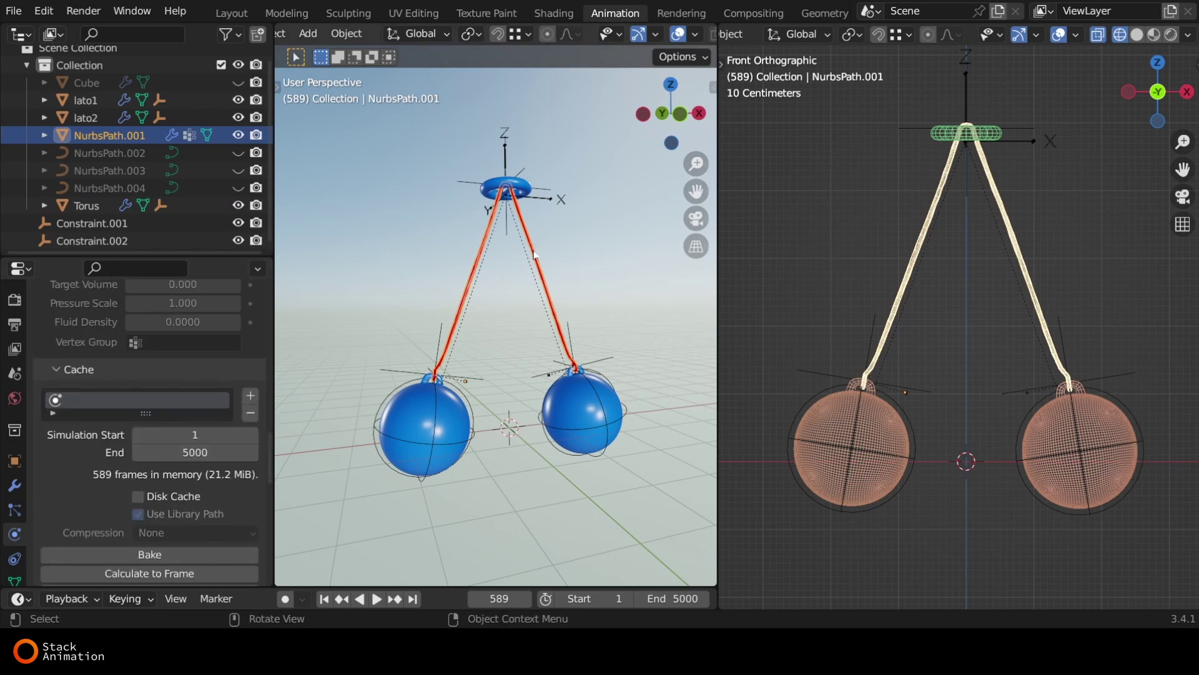
{"action": "left_click", "coordinate": [437, 417]}
{"action": "scroll", "coordinate": [200, 422], "scroll_direction": "up", "scroll_amount": 5}
{"action": "scroll", "coordinate": [198, 423], "scroll_direction": "down", "scroll_amount": 5}
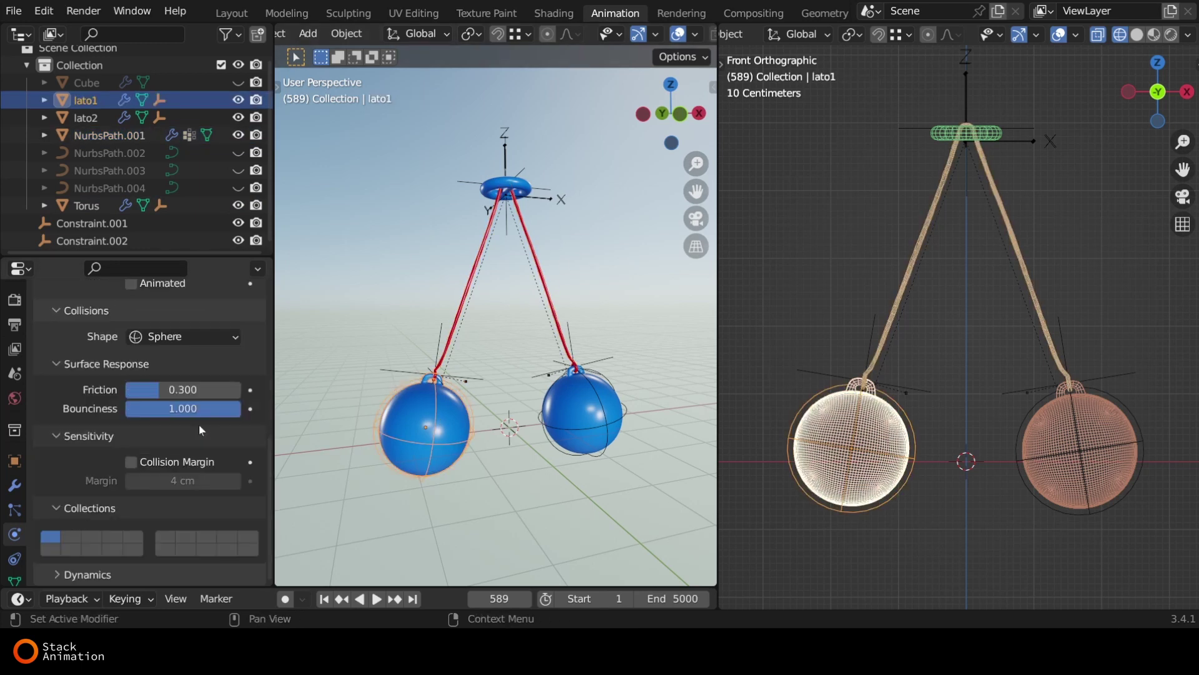
{"action": "scroll", "coordinate": [199, 425], "scroll_direction": "up", "scroll_amount": 5}
{"action": "scroll", "coordinate": [200, 425], "scroll_direction": "up", "scroll_amount": 4}
{"action": "scroll", "coordinate": [200, 425], "scroll_direction": "up", "scroll_amount": 2}
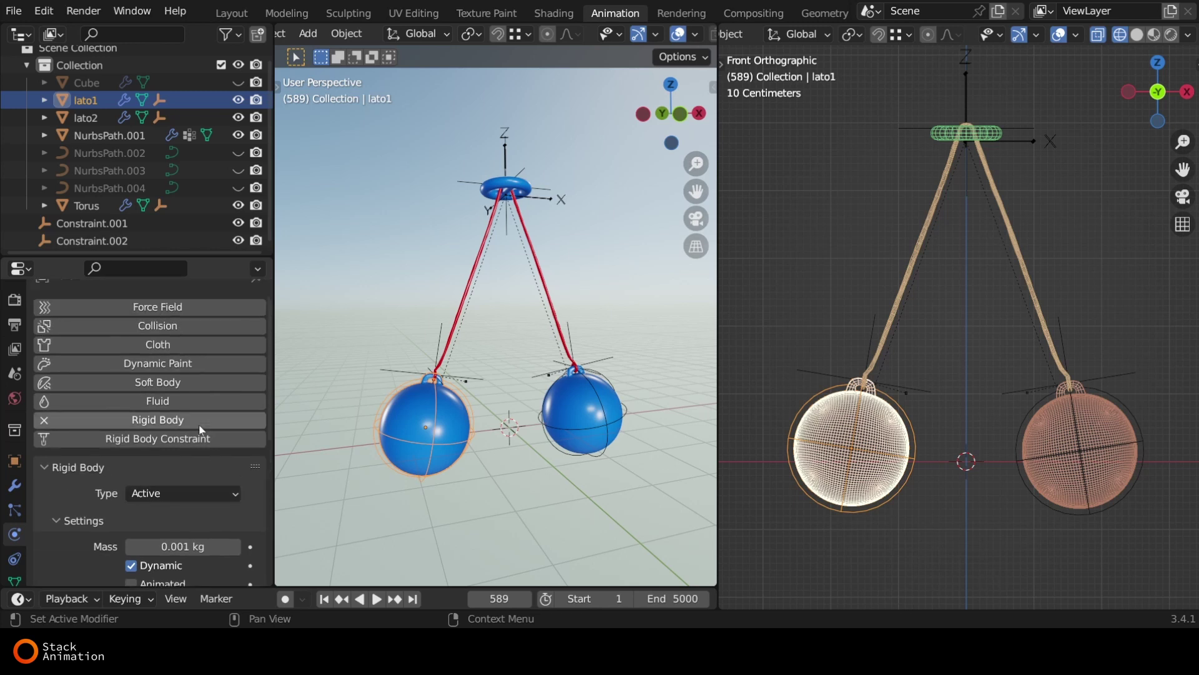
{"action": "left_click", "coordinate": [329, 601]}
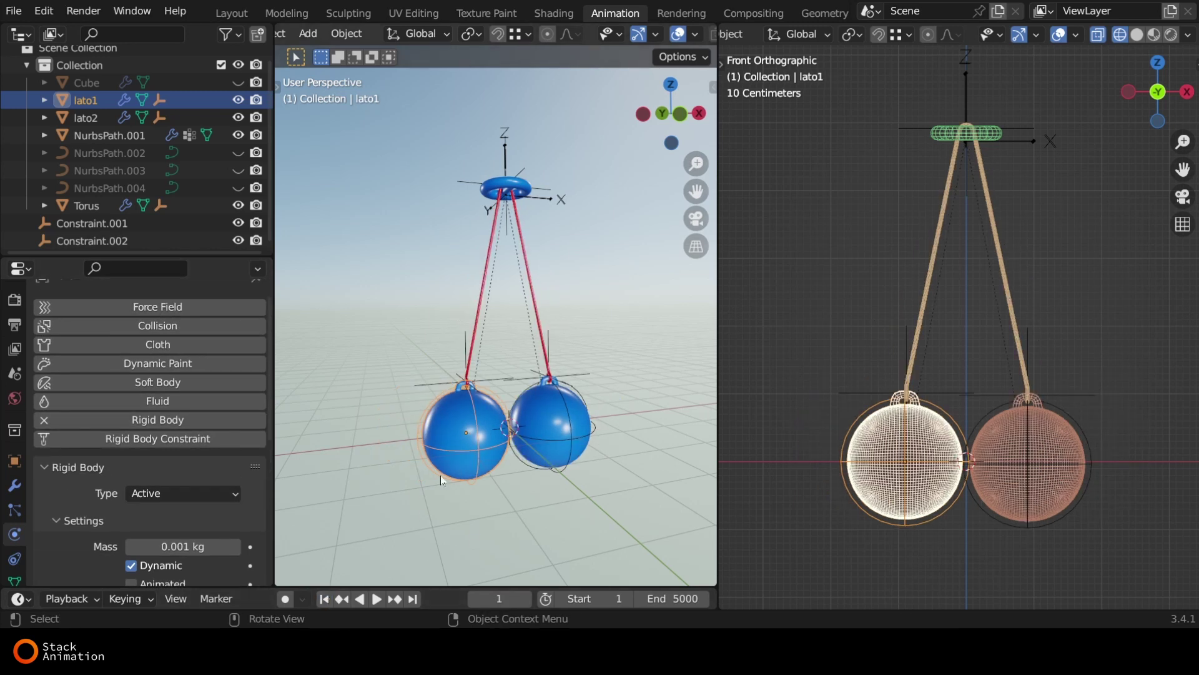
{"action": "key", "text": "space"}
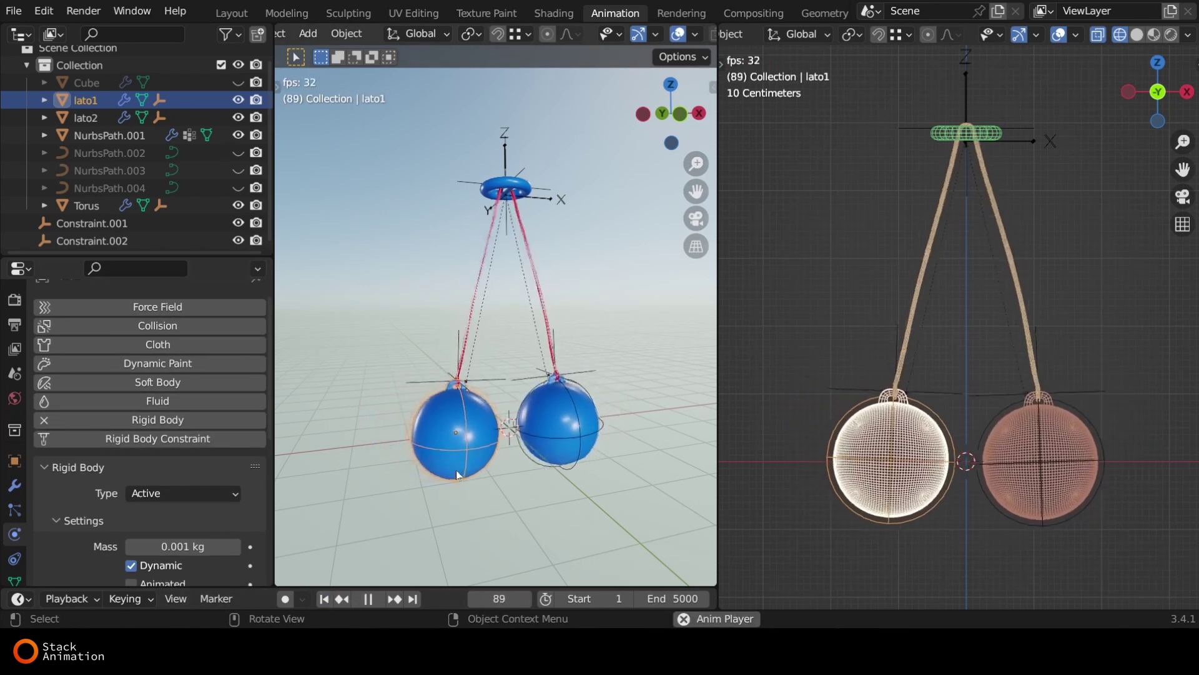
- Drag the Torus to a new position during playback, then select the rope and stop
{"action": "left_click", "coordinate": [531, 186]}
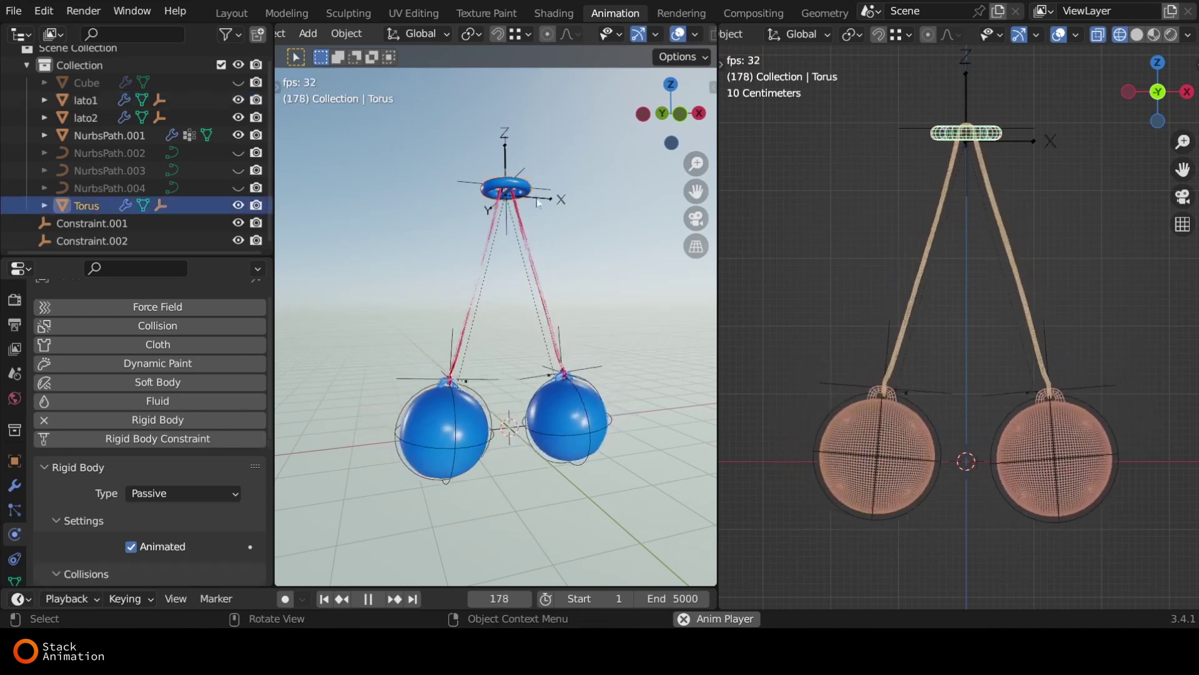
{"action": "key", "text": "g"}
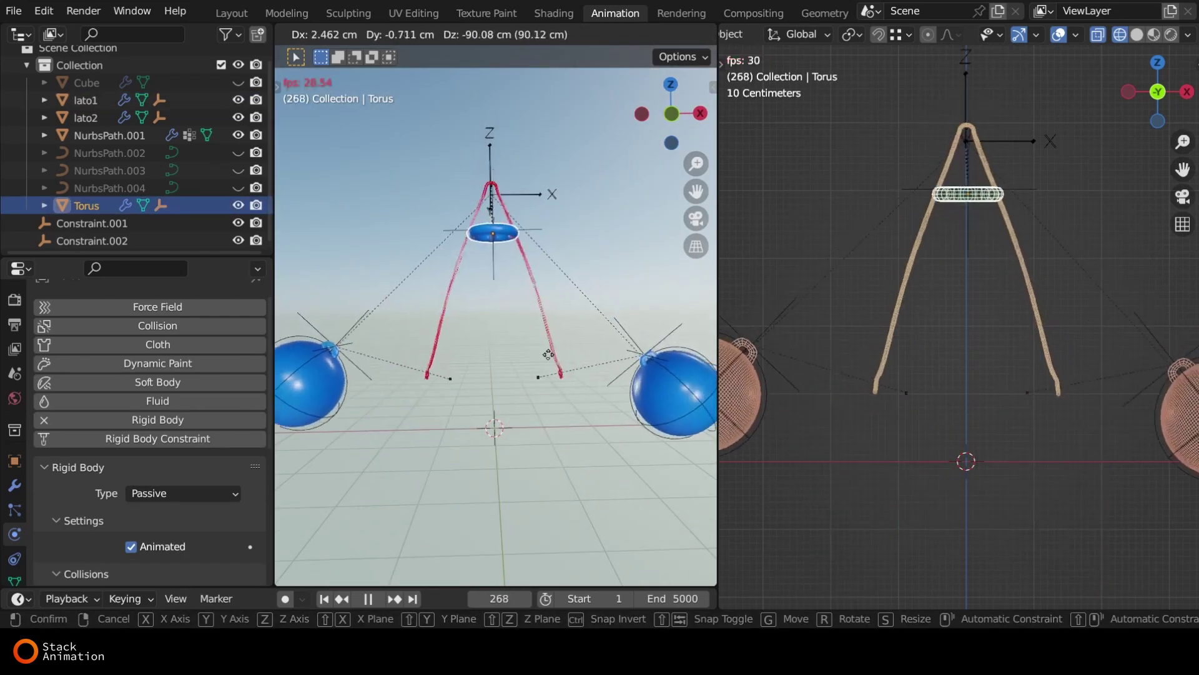
{"action": "left_click", "coordinate": [548, 291]}
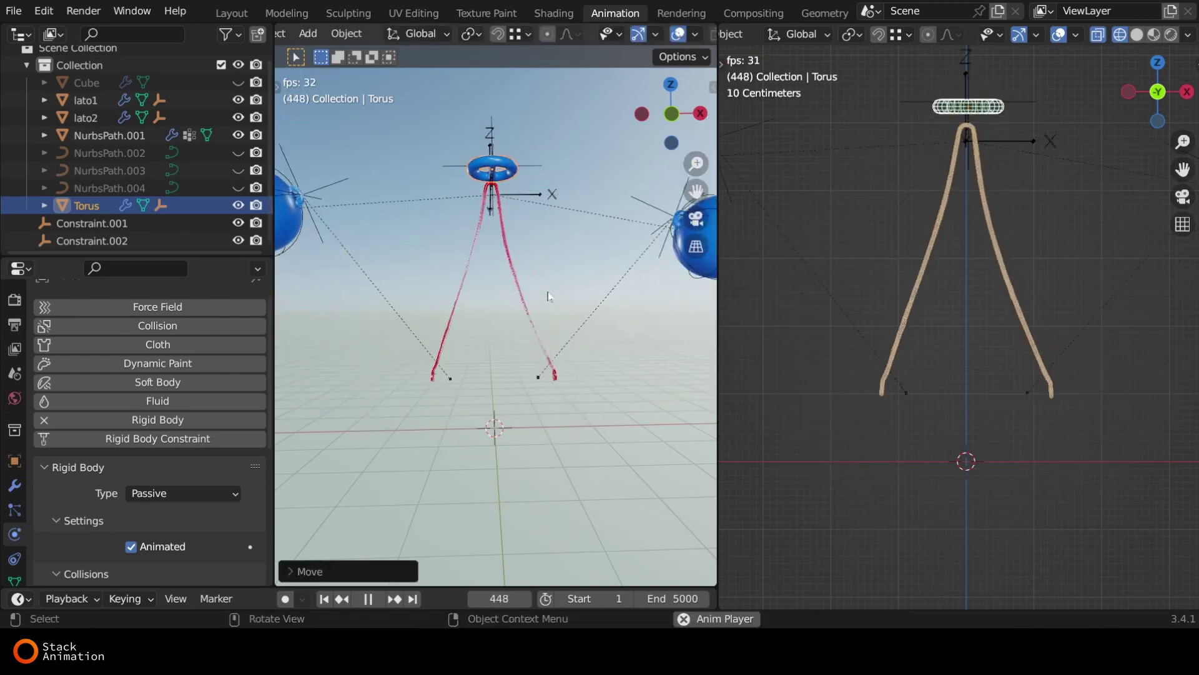
{"action": "left_click", "coordinate": [547, 294]}
{"action": "left_click", "coordinate": [370, 600]}
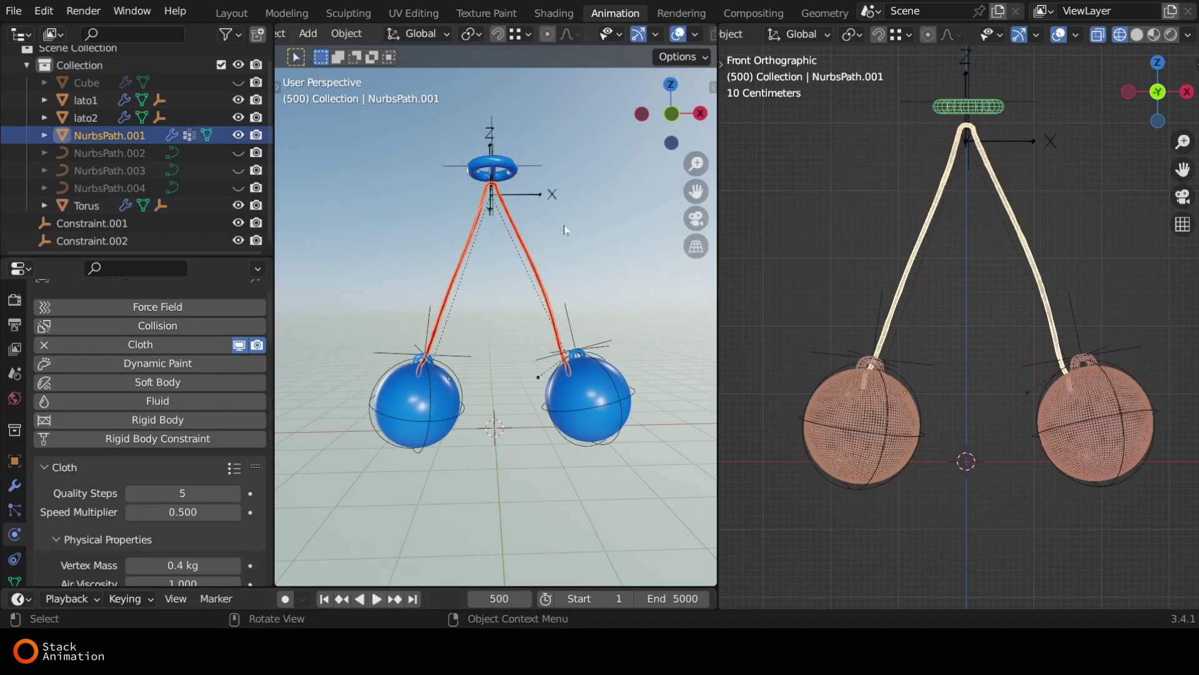
- Check the rope's cloth cache options, rewind to frame 1 and restart playback
{"action": "scroll", "coordinate": [181, 375], "scroll_direction": "down", "scroll_amount": 10}
{"action": "scroll", "coordinate": [181, 374], "scroll_direction": "down", "scroll_amount": 8}
{"action": "scroll", "coordinate": [181, 375], "scroll_direction": "down", "scroll_amount": 4}
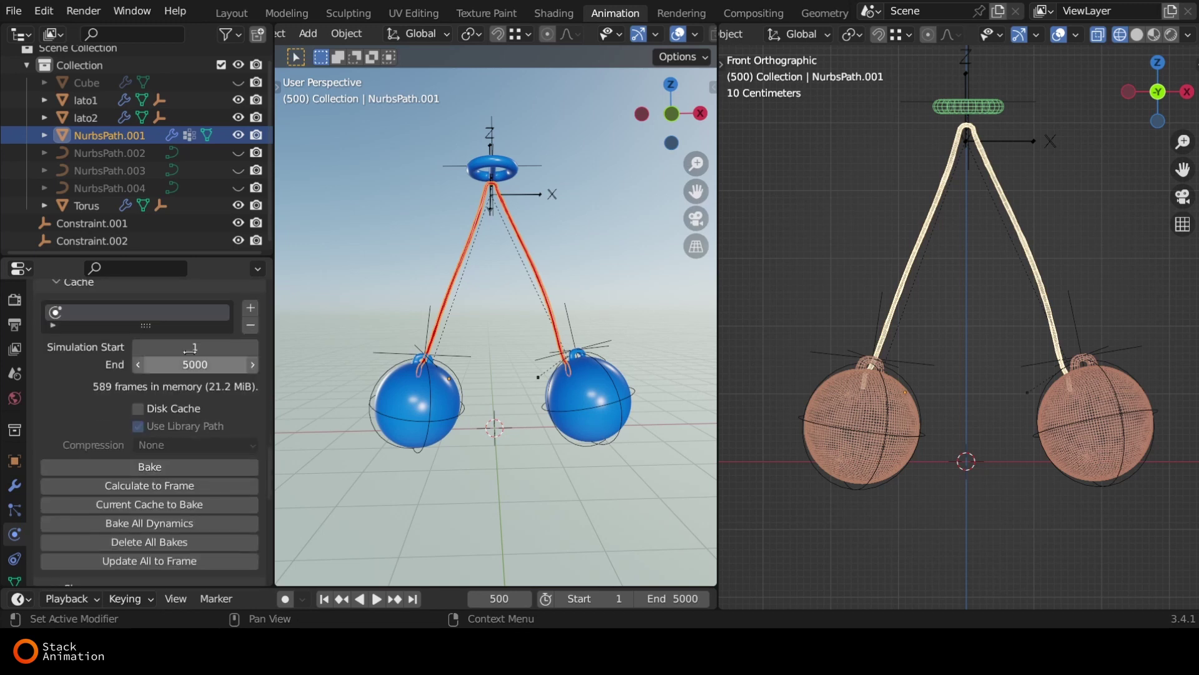
{"action": "right_click", "coordinate": [183, 316]}
{"action": "left_click", "coordinate": [181, 316]}
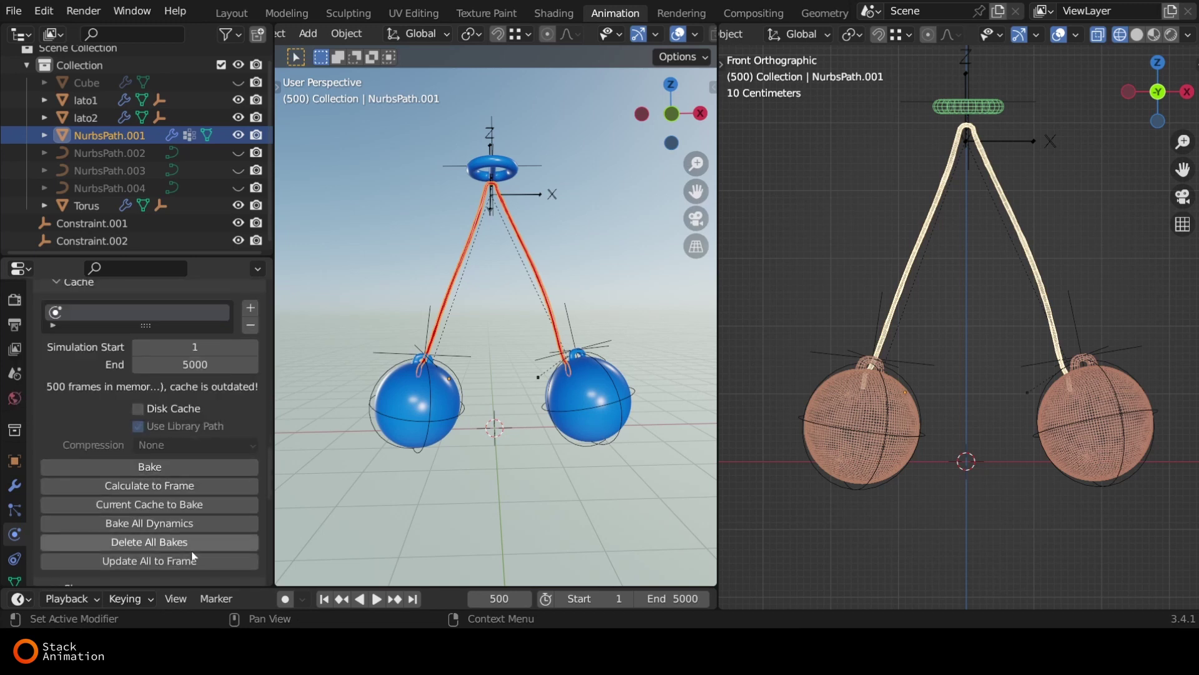
{"action": "left_click", "coordinate": [324, 600]}
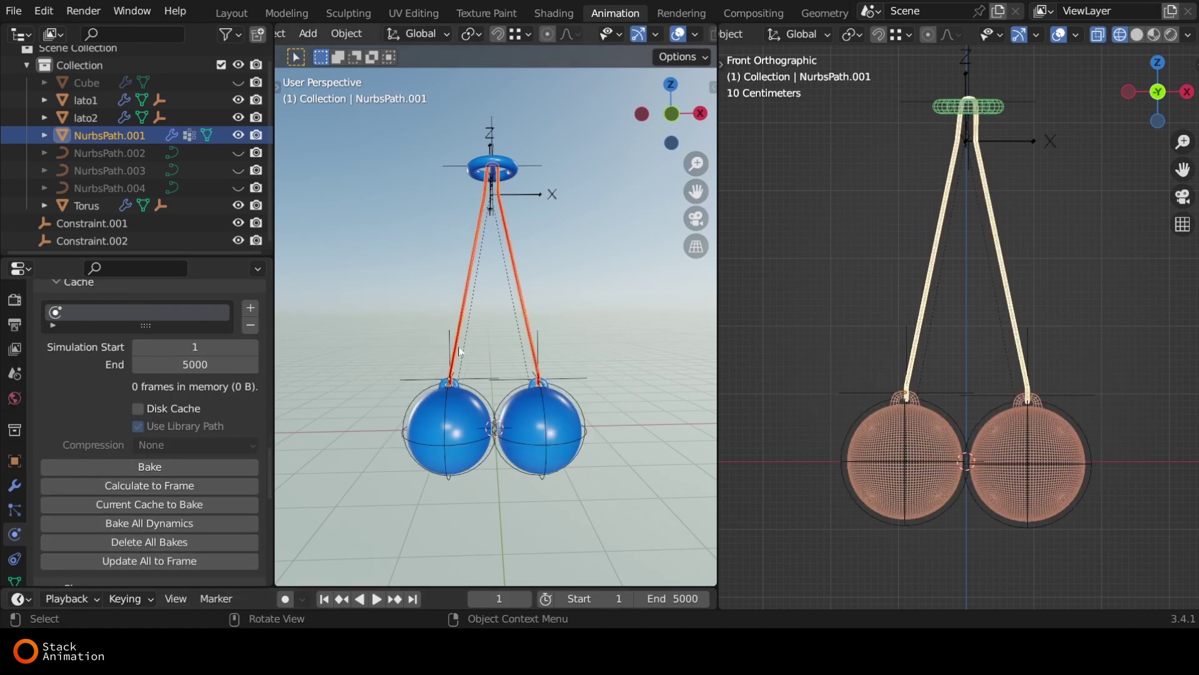
{"action": "key", "text": "space"}
- Raise the Torus twice during playback, orbiting the view to watch the balls swing
{"action": "left_click", "coordinate": [511, 170]}
{"action": "key", "text": "g"}
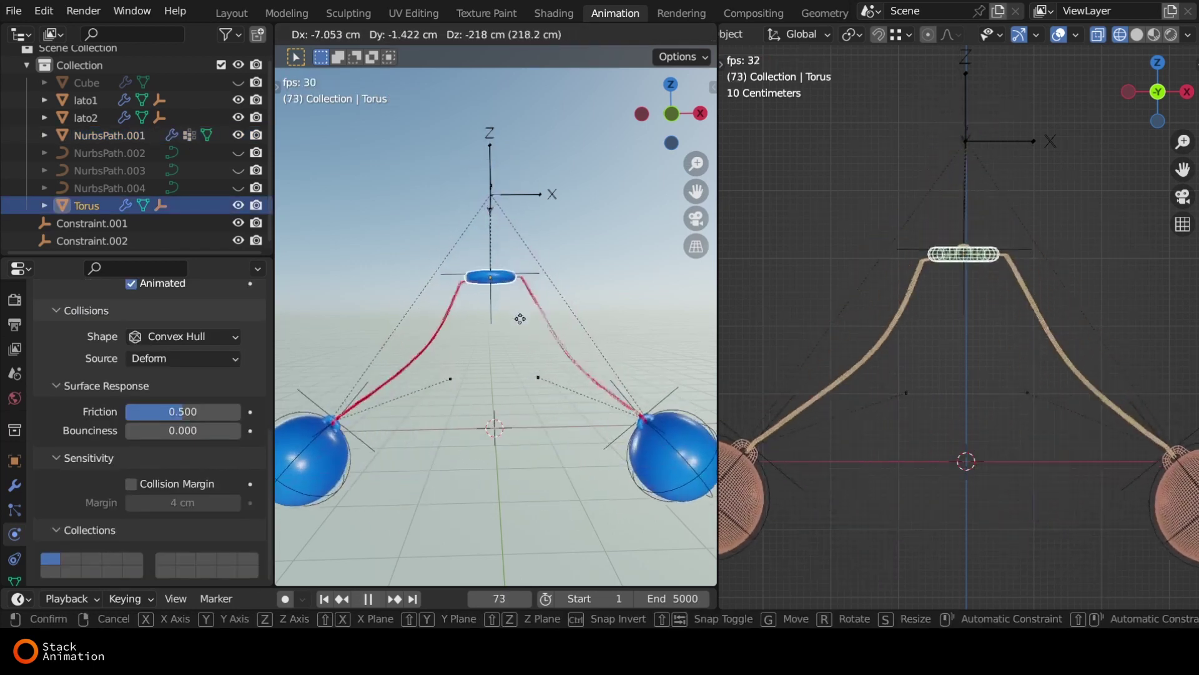
{"action": "left_click", "coordinate": [500, 255]}
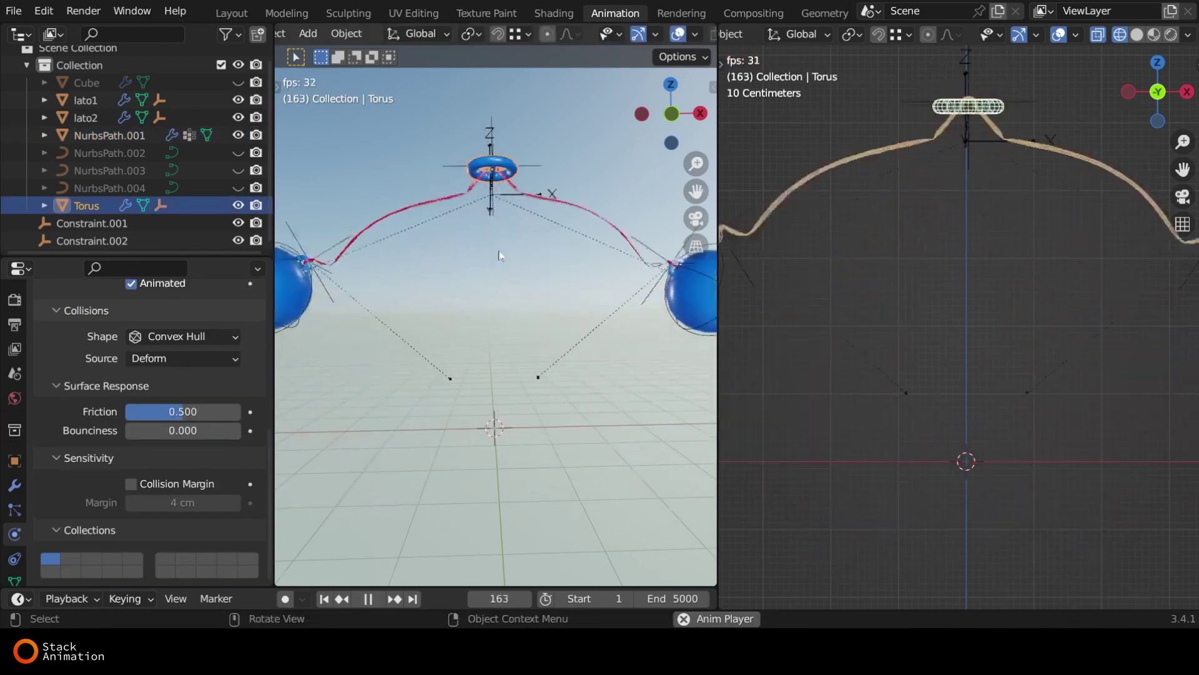
{"action": "middle_click_drag", "start_coordinate": [496, 297], "coordinate": [490, 310]}
{"action": "key", "text": "g"}
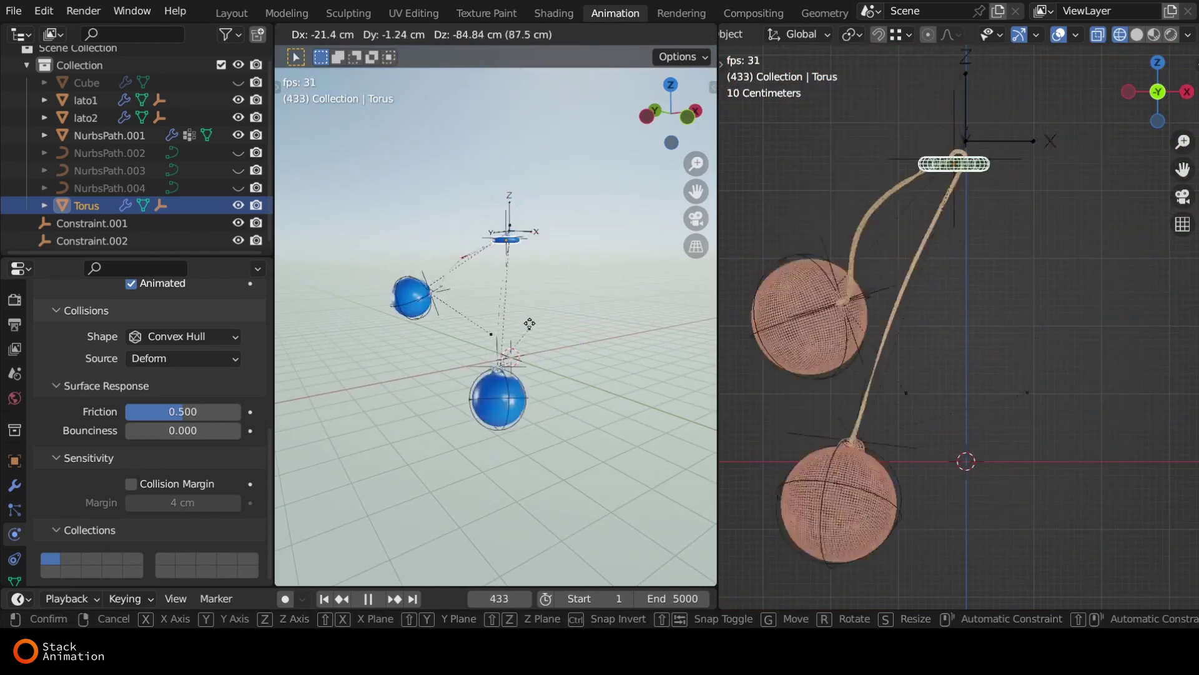
{"action": "left_click", "coordinate": [541, 289]}
{"action": "middle_click_drag", "start_coordinate": [542, 288], "coordinate": [482, 314]}
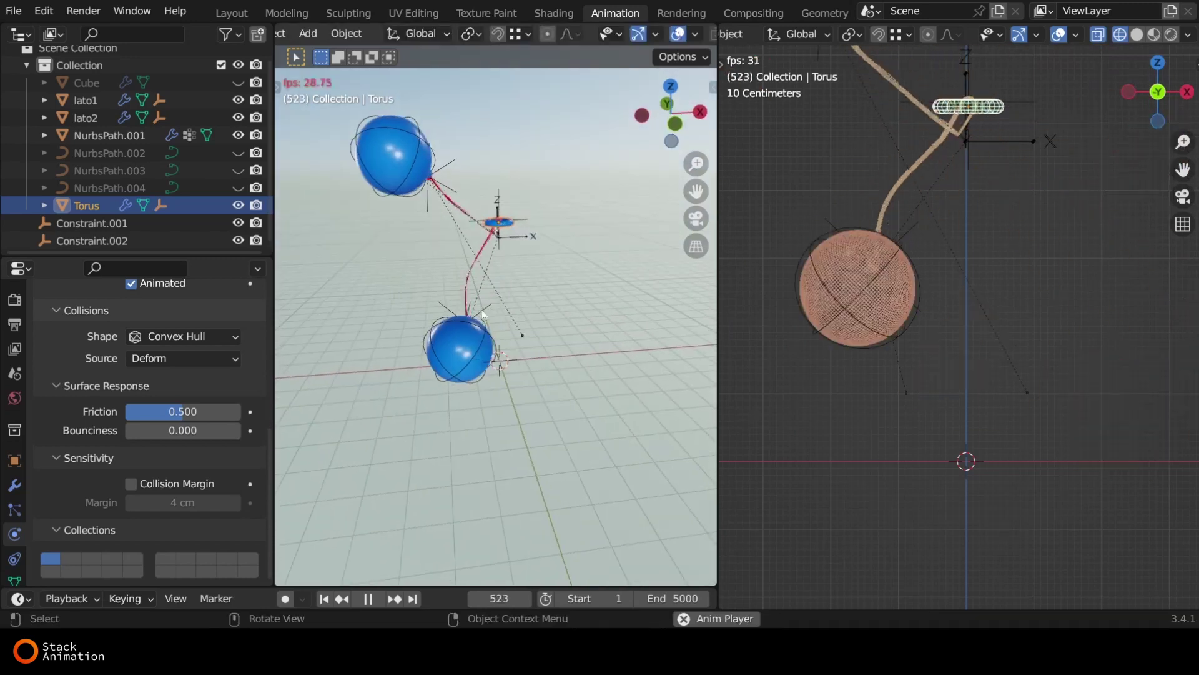
- Restart from frame 1, cancel a further Torus move, and stop playback at frame 71
{"action": "left_click", "coordinate": [332, 599]}
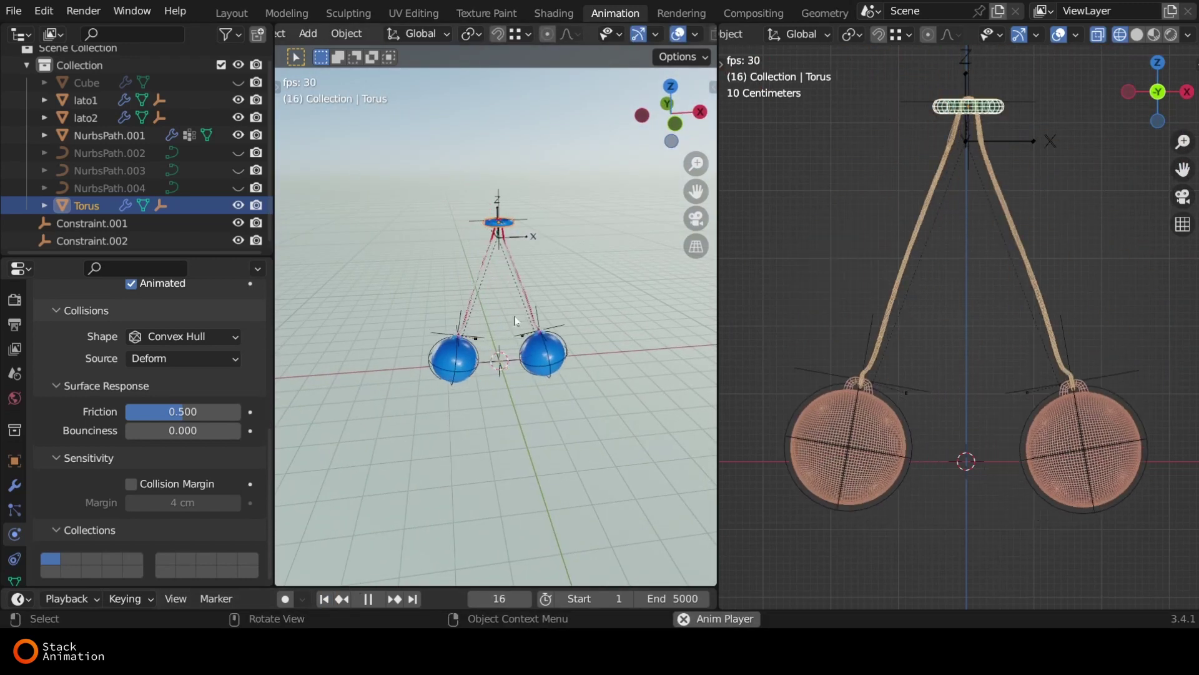
{"action": "key", "text": "g"}
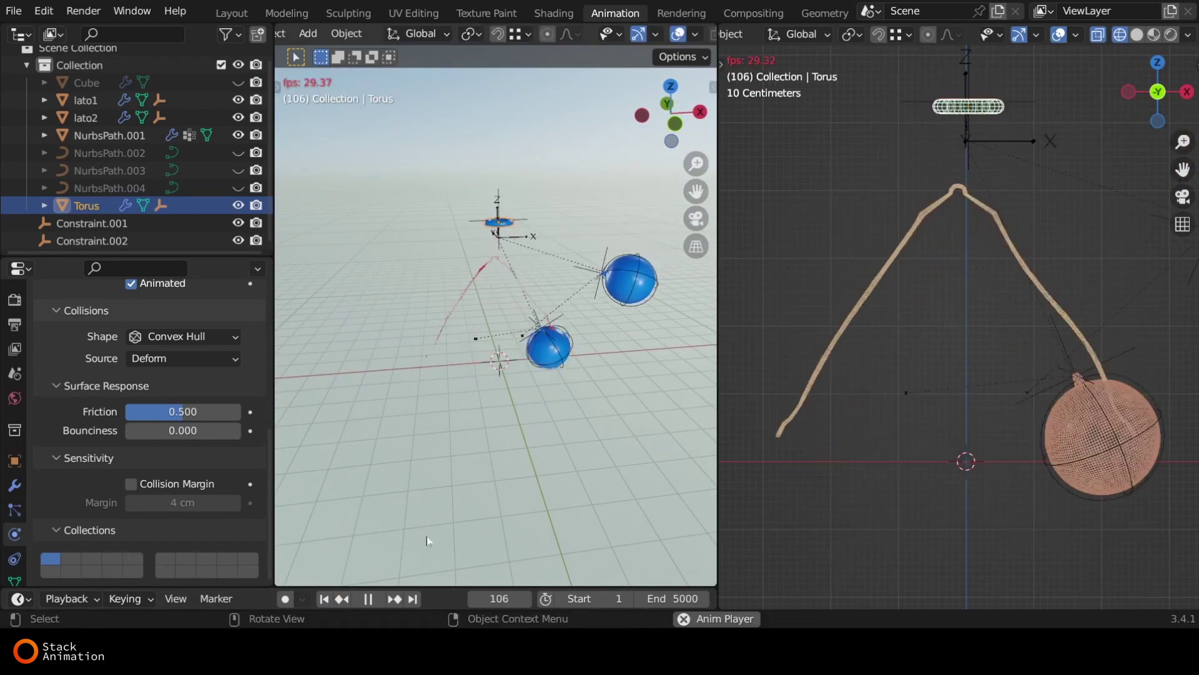
{"action": "key", "text": "shift+Left"}
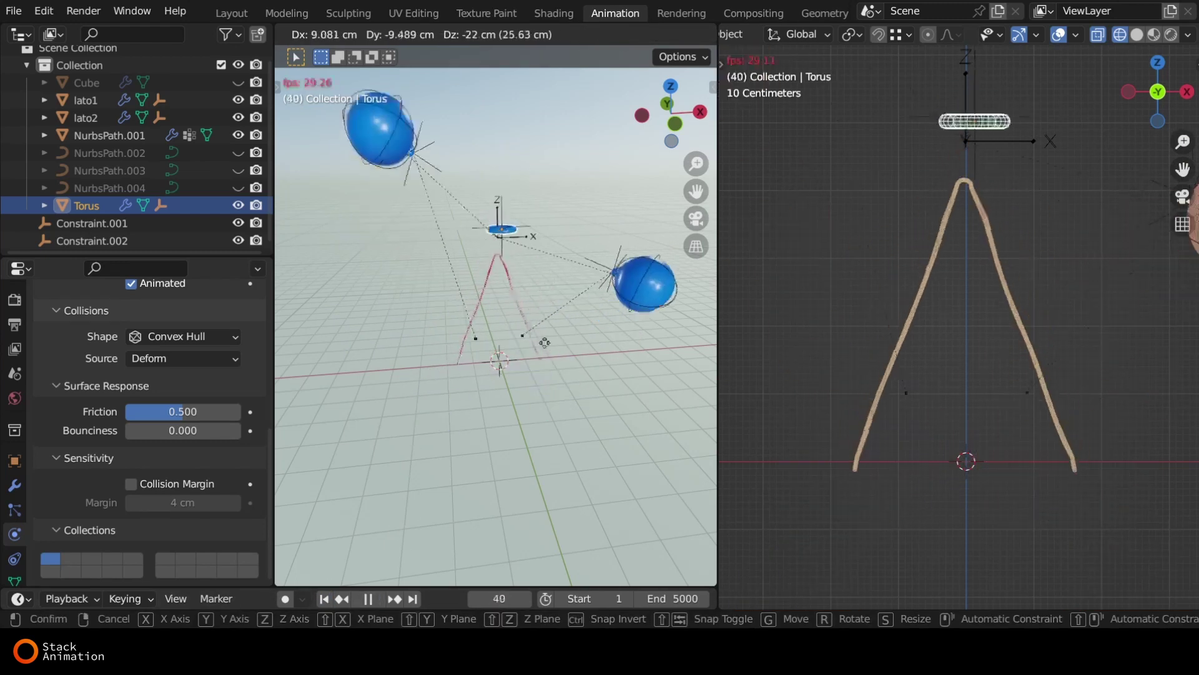
{"action": "key", "text": "Escape"}
{"action": "key", "text": "space"}
- Select the rope NurbsPath.001 and rewind to frame 1 to clear the cloth cache
{"action": "left_click", "coordinate": [109, 135]}
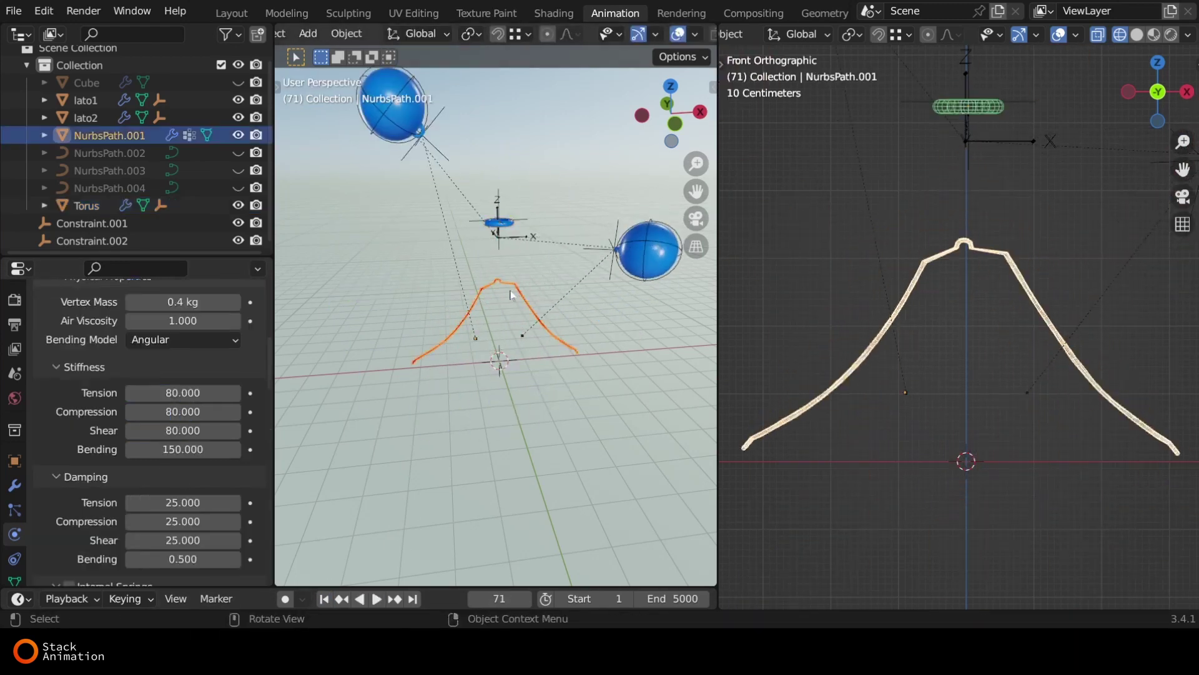
{"action": "scroll", "coordinate": [170, 447], "scroll_direction": "down", "scroll_amount": 5}
{"action": "scroll", "coordinate": [170, 447], "scroll_direction": "down", "scroll_amount": 5}
{"action": "left_click", "coordinate": [179, 347]}
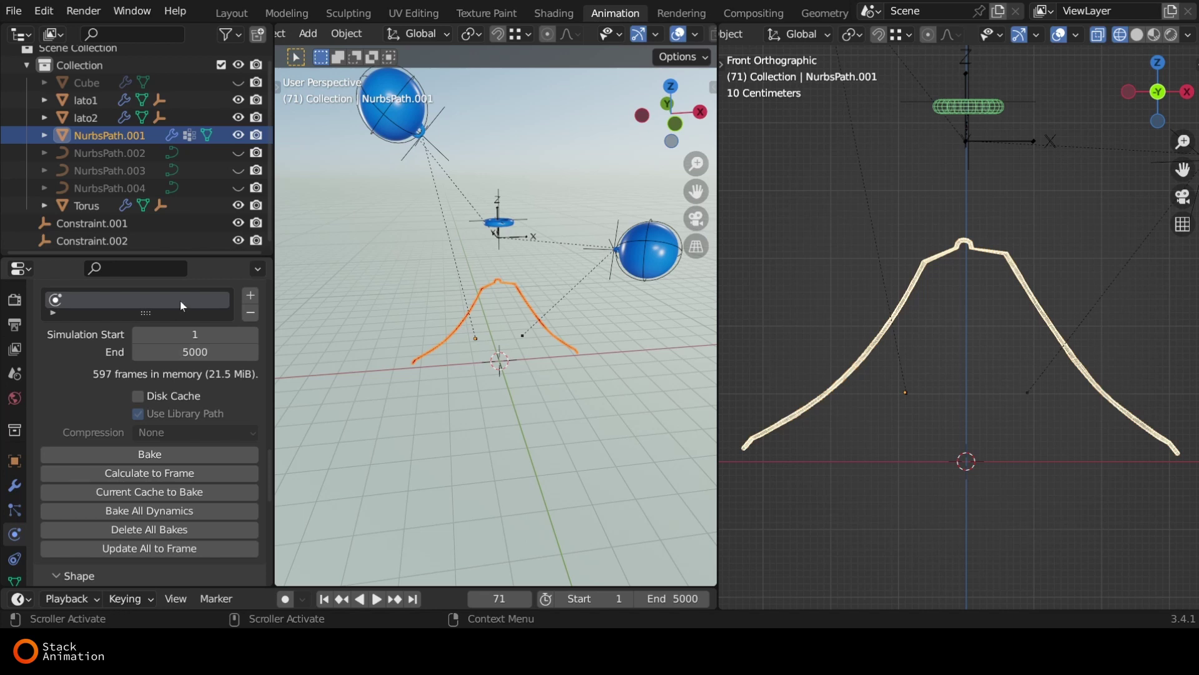
{"action": "key", "text": "Return"}
{"action": "left_click", "coordinate": [326, 598]}
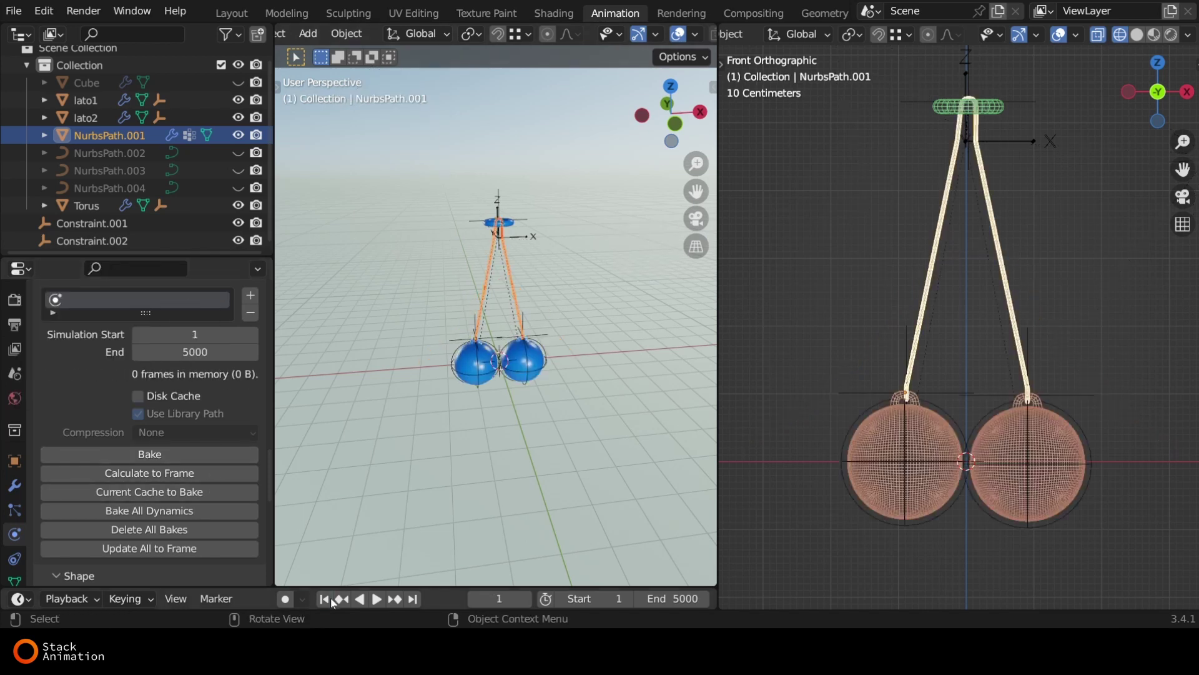
- During playback, drag the Torus to a new spot so both balls swing after it
{"action": "left_click", "coordinate": [527, 216]}
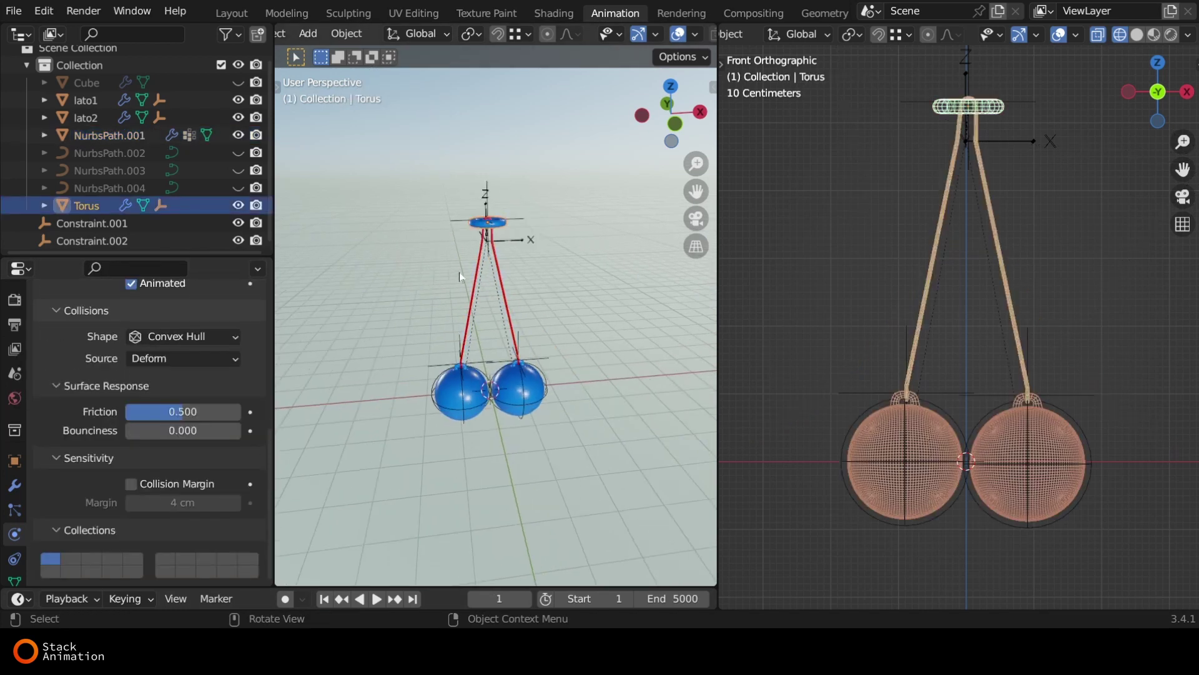
{"action": "key", "text": "space"}
{"action": "key", "text": "g"}
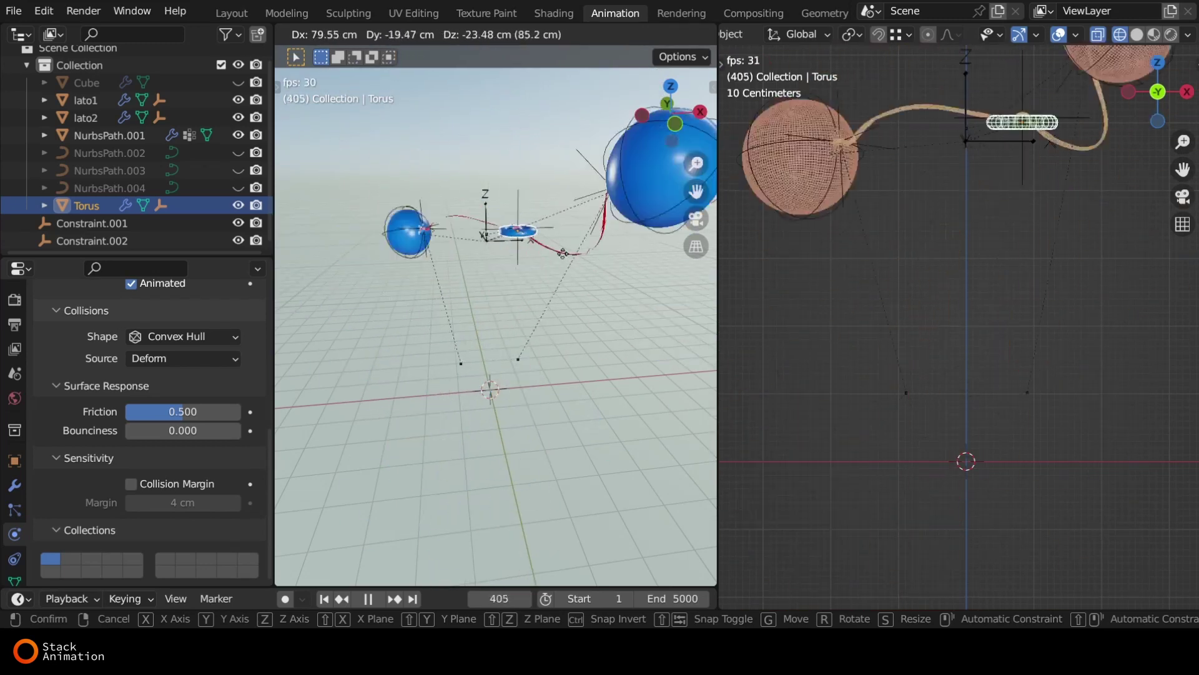
{"action": "left_click", "coordinate": [550, 281]}
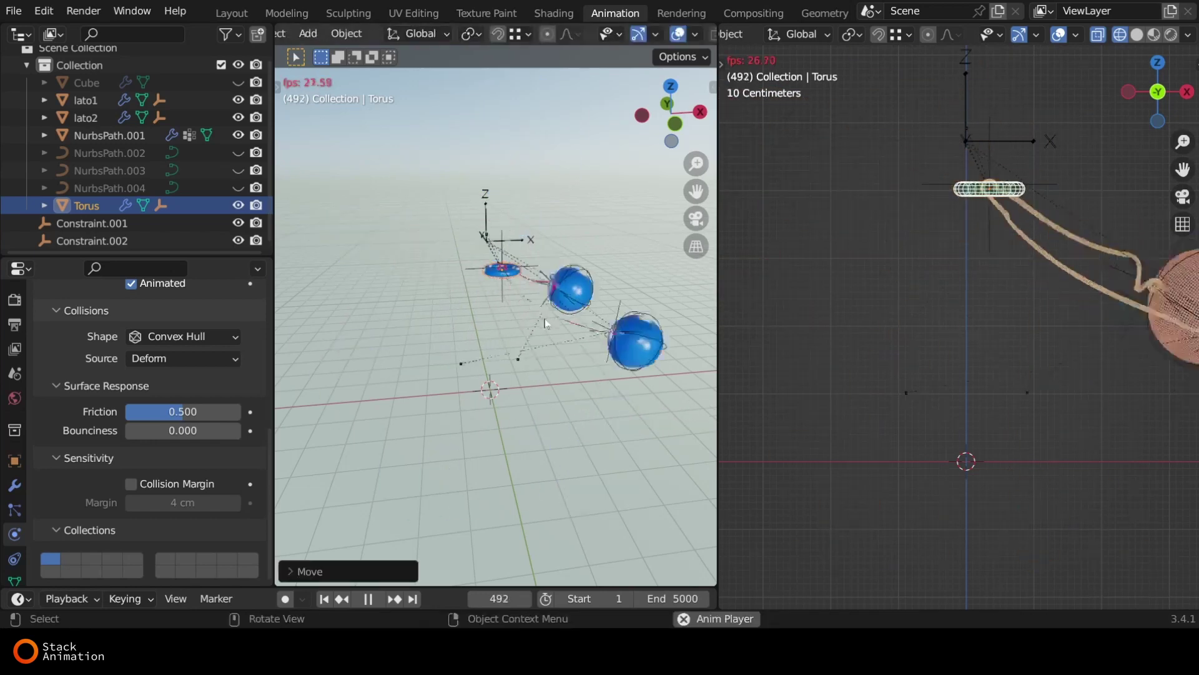
{"action": "key", "text": "space"}
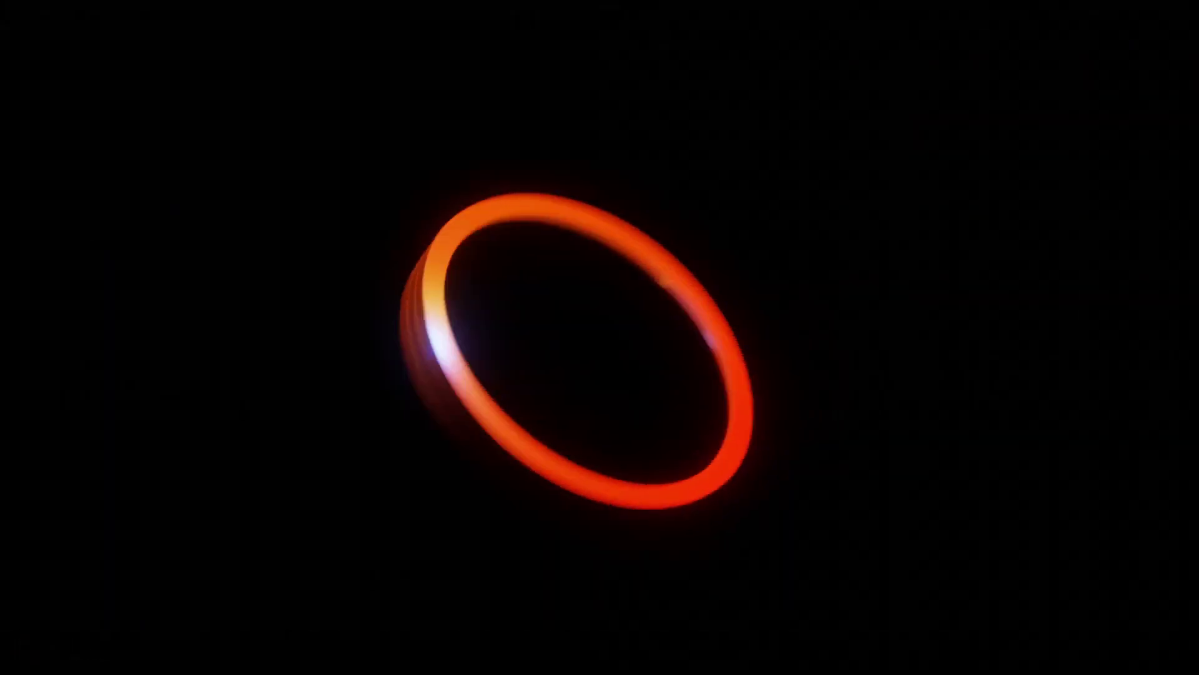